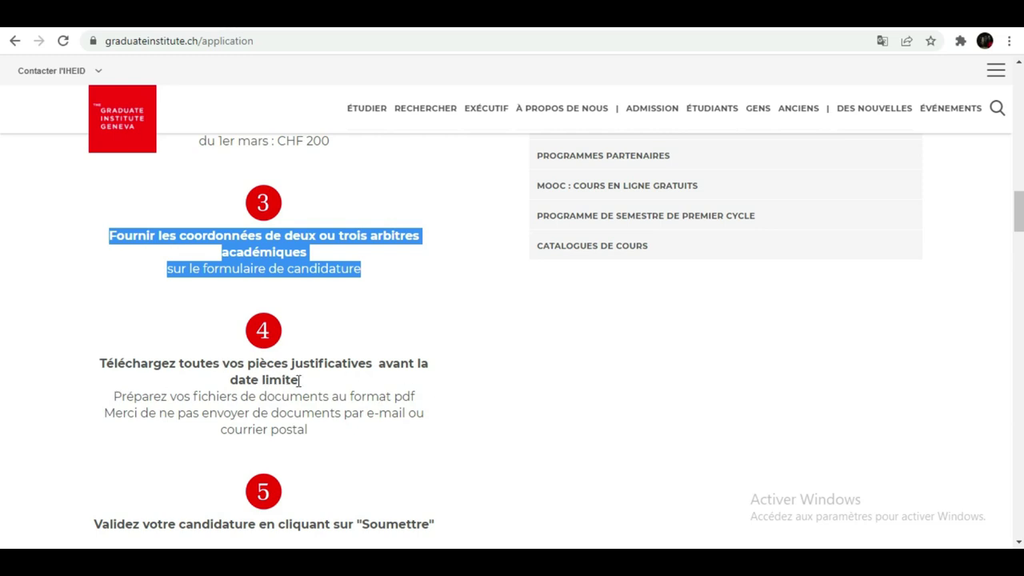
Step: Review the five-step application process, including the supporting documents, final submission and online form instructions
{"action": "left_click_drag", "start_coordinate": [309, 437], "coordinate": [121, 392]}
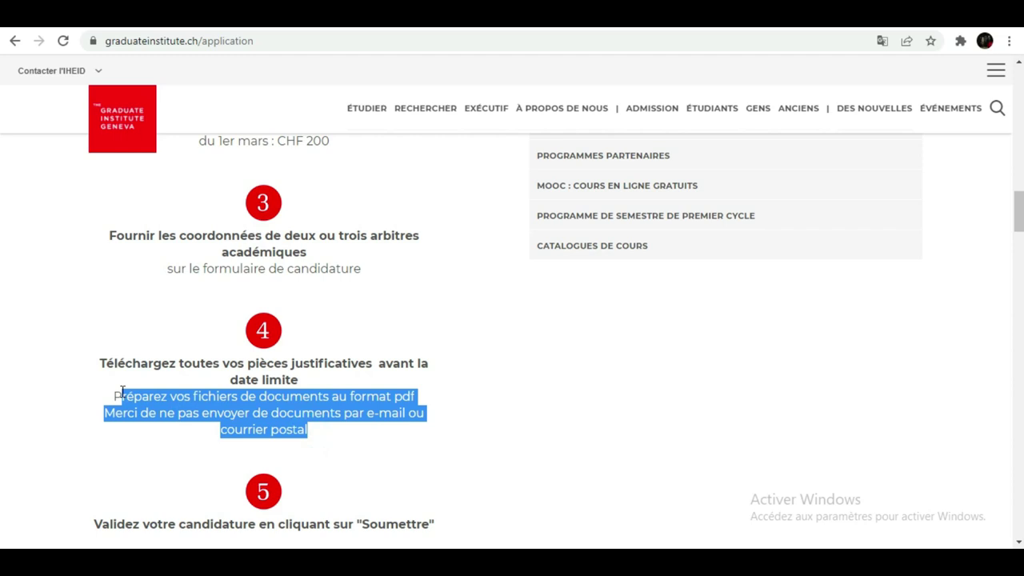
{"action": "scroll", "coordinate": [393, 325], "scroll_direction": "down", "scroll_amount": 2}
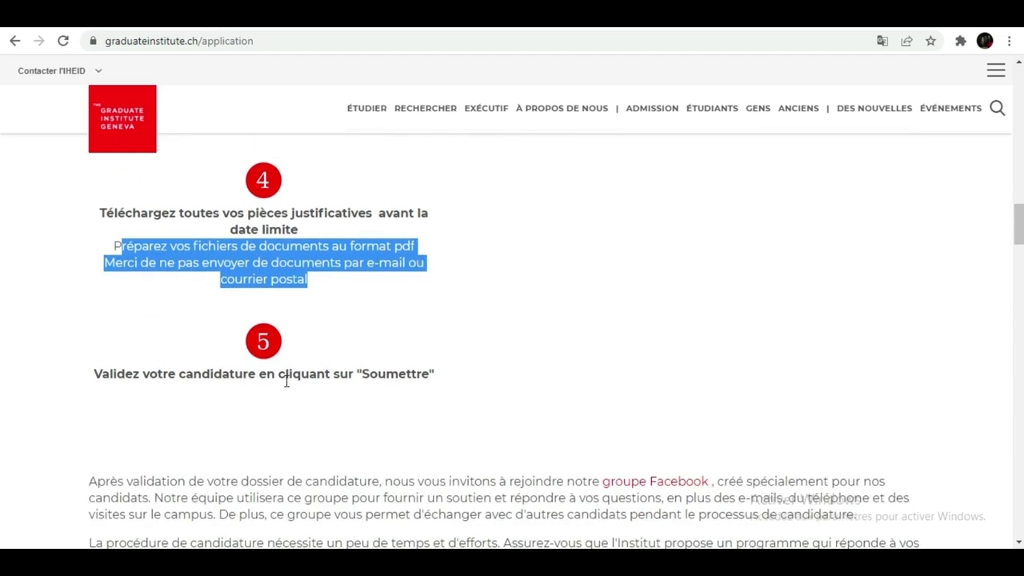
{"action": "scroll", "coordinate": [506, 365], "scroll_direction": "down", "scroll_amount": 3}
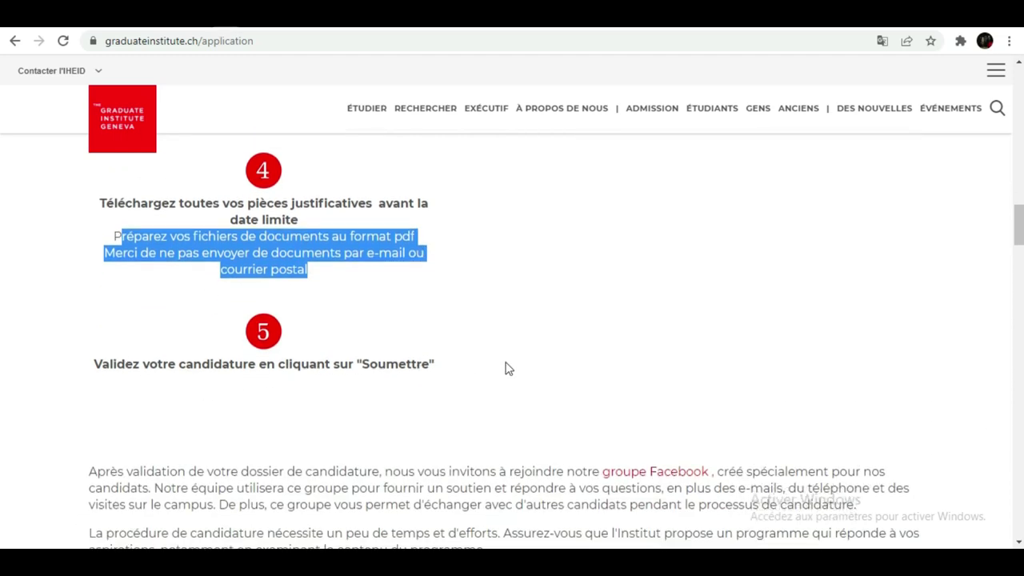
{"action": "scroll", "coordinate": [506, 365], "scroll_direction": "up", "scroll_amount": 10}
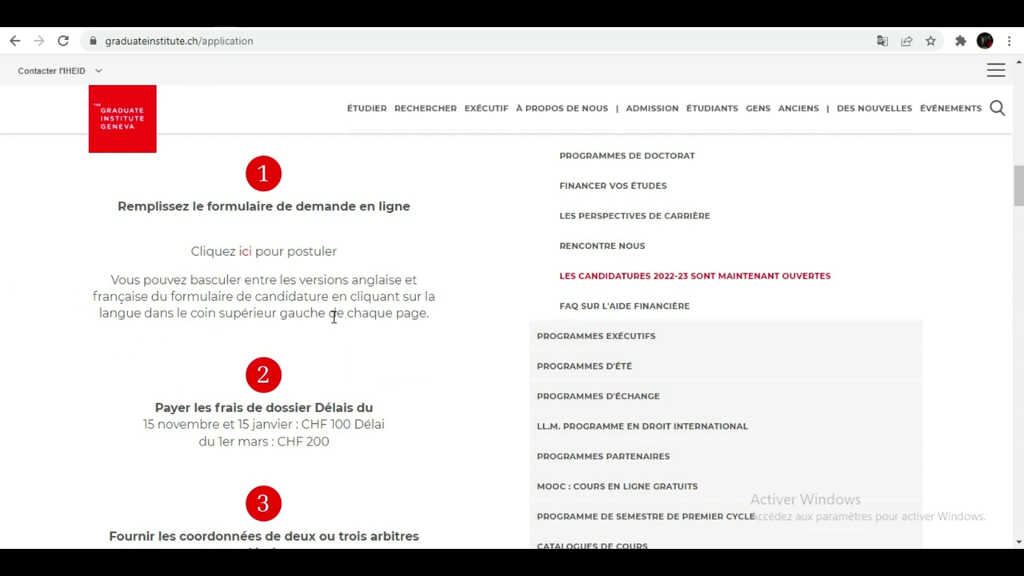
{"action": "scroll", "coordinate": [552, 292], "scroll_direction": "up", "scroll_amount": 6}
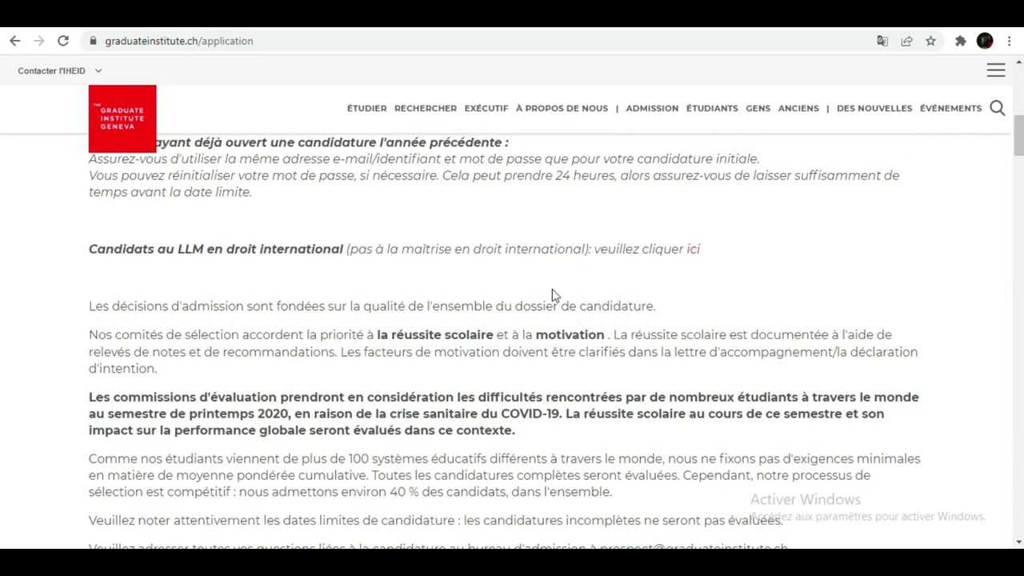
{"action": "scroll", "coordinate": [552, 292], "scroll_direction": "up", "scroll_amount": 5}
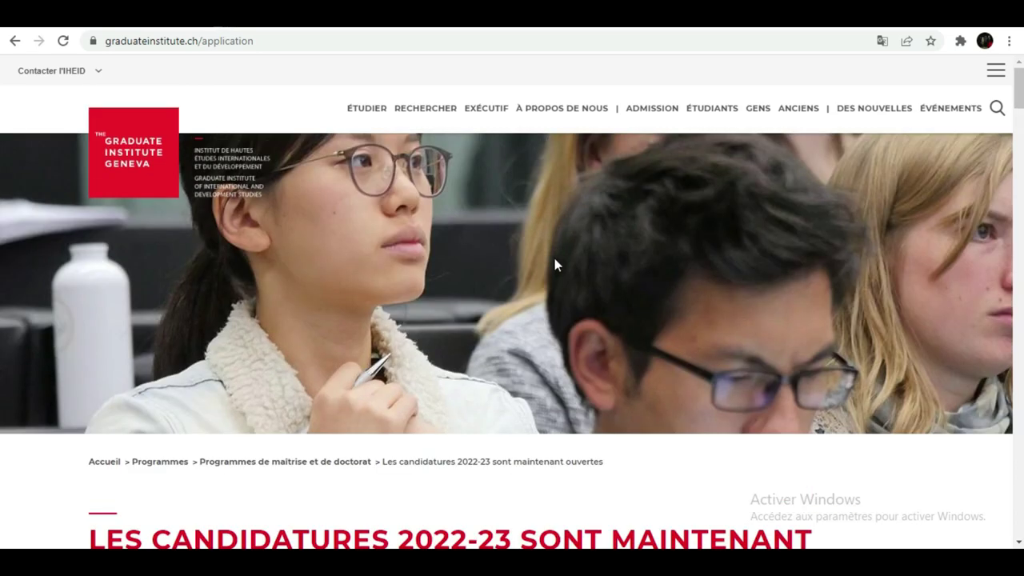
{"action": "scroll", "coordinate": [558, 265], "scroll_direction": "down", "scroll_amount": 11}
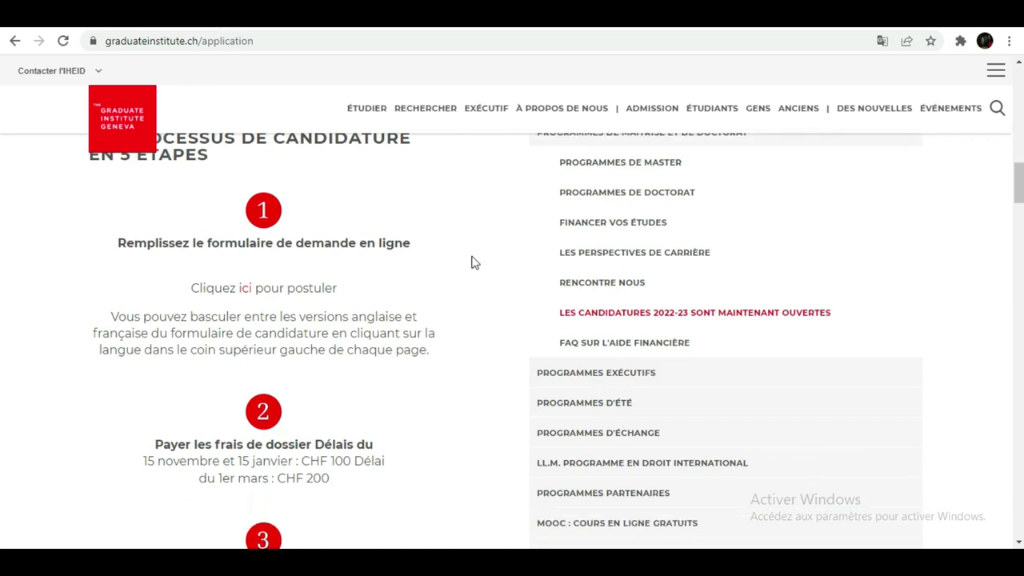
{"action": "scroll", "coordinate": [472, 262], "scroll_direction": "down", "scroll_amount": 1}
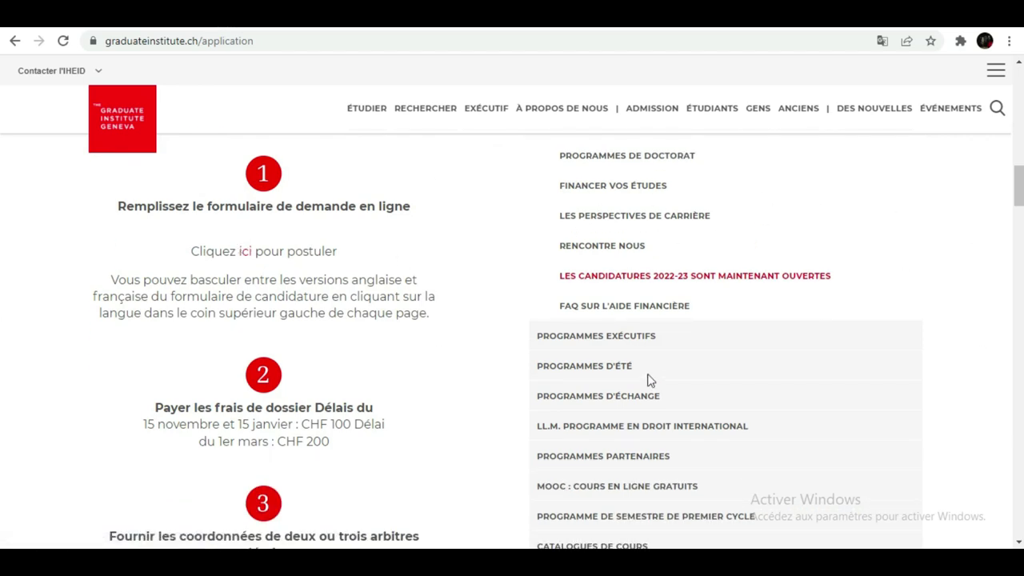
Step: Open the online application form for applying and switch its login page to French
{"action": "left_click", "coordinate": [246, 253]}
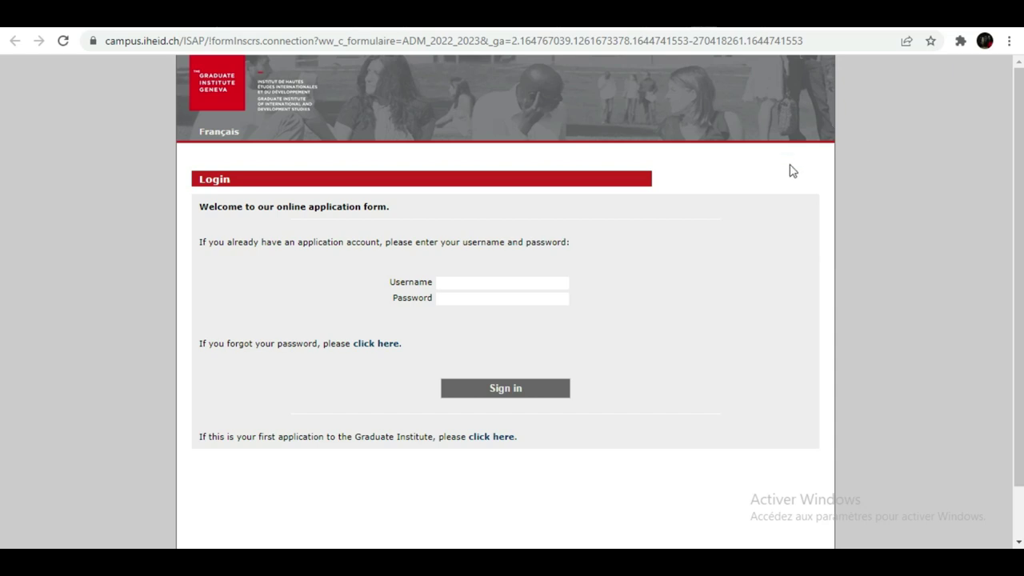
{"action": "left_click", "coordinate": [217, 135]}
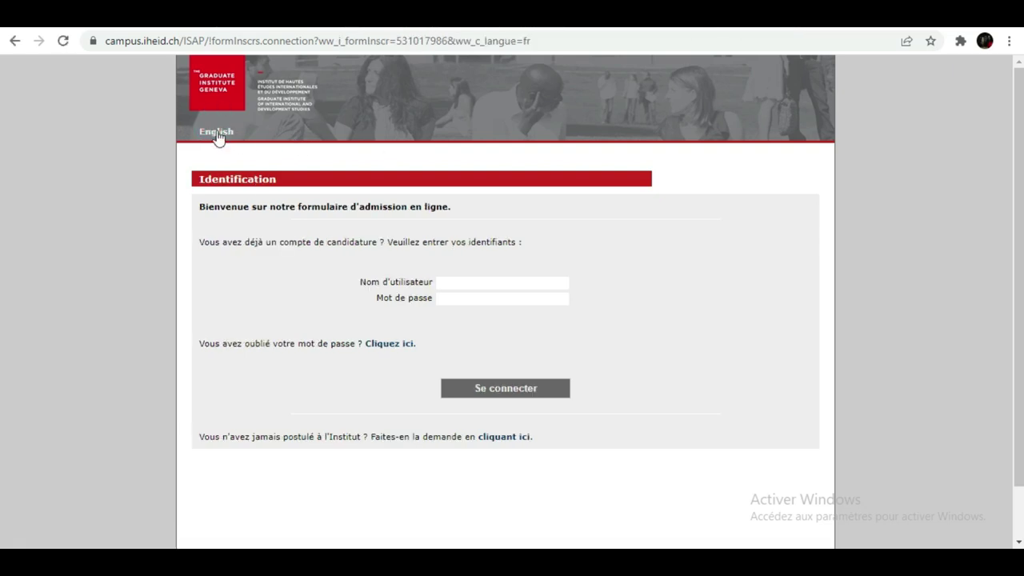
{"action": "left_click", "coordinate": [216, 134]}
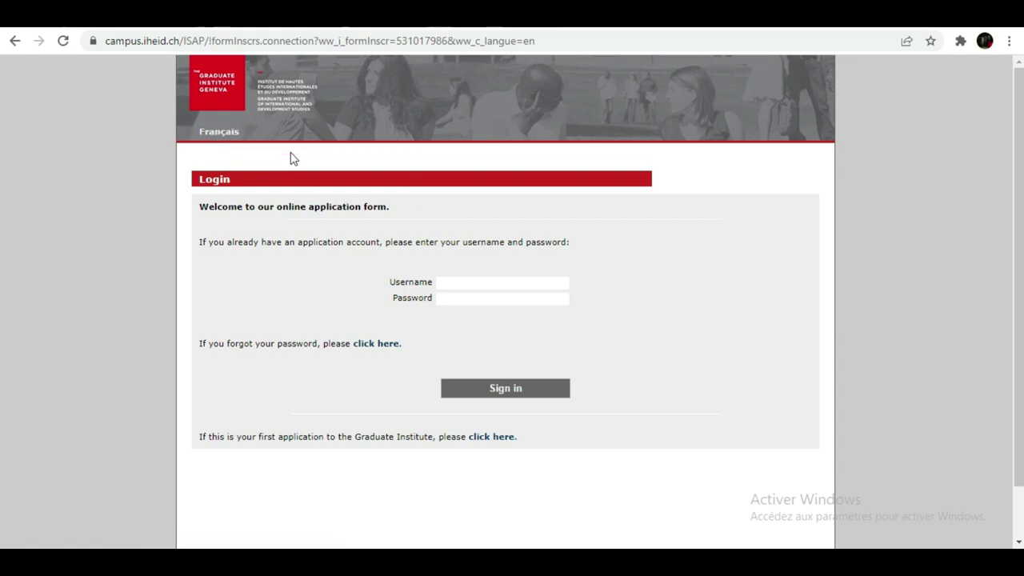
{"action": "left_click", "coordinate": [217, 135]}
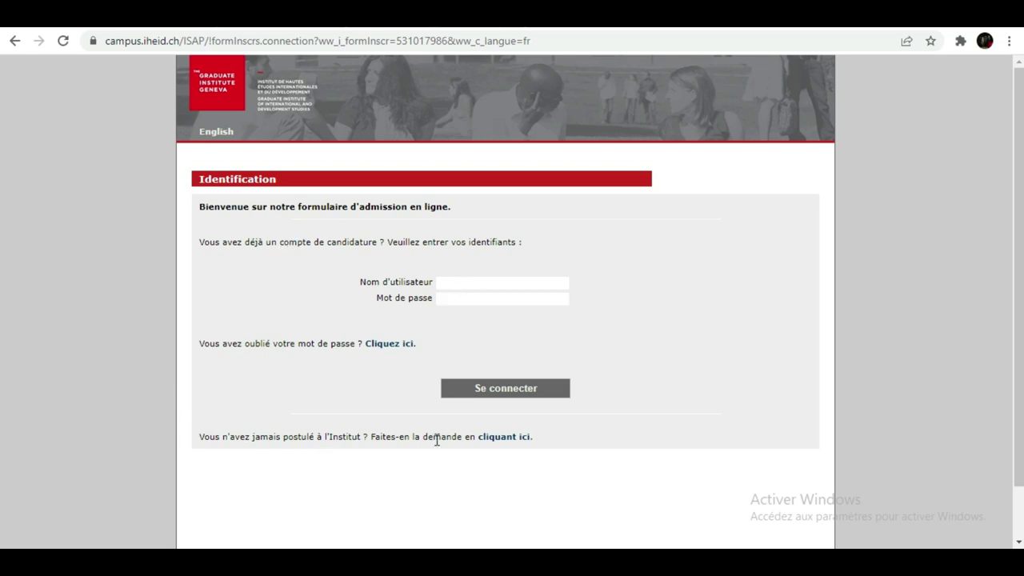
Step: Open the account creation form for first-time applicants and place an on-screen keyboard clear of its fields
{"action": "left_click", "coordinate": [505, 438]}
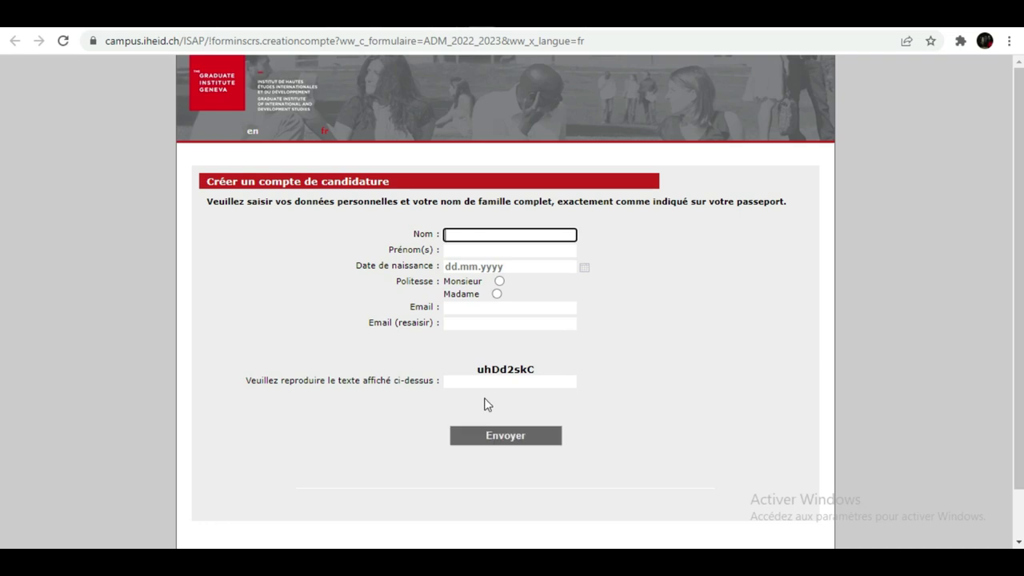
{"action": "left_click", "coordinate": [453, 500]}
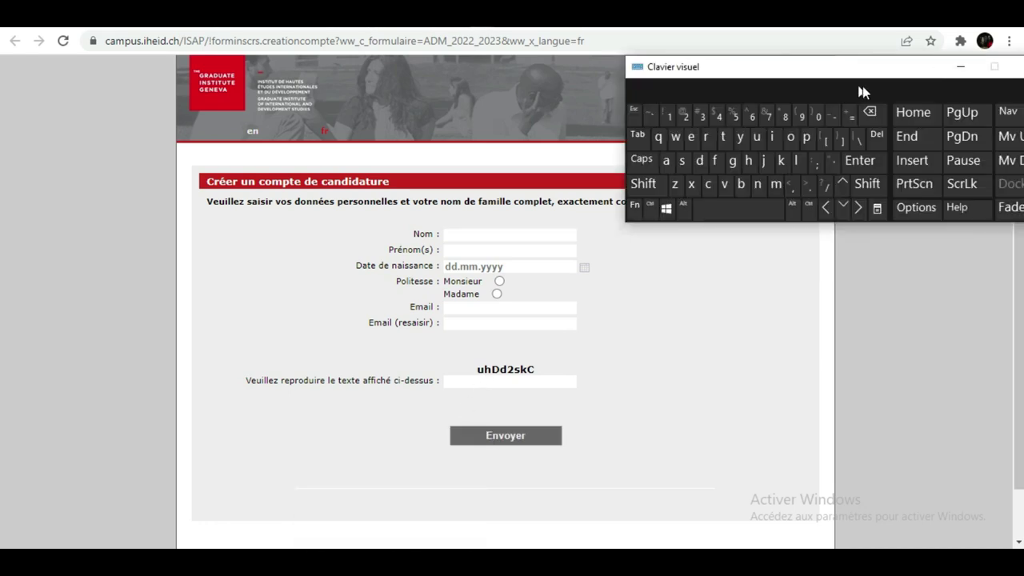
{"action": "left_click_drag", "start_coordinate": [869, 73], "coordinate": [863, 285]}
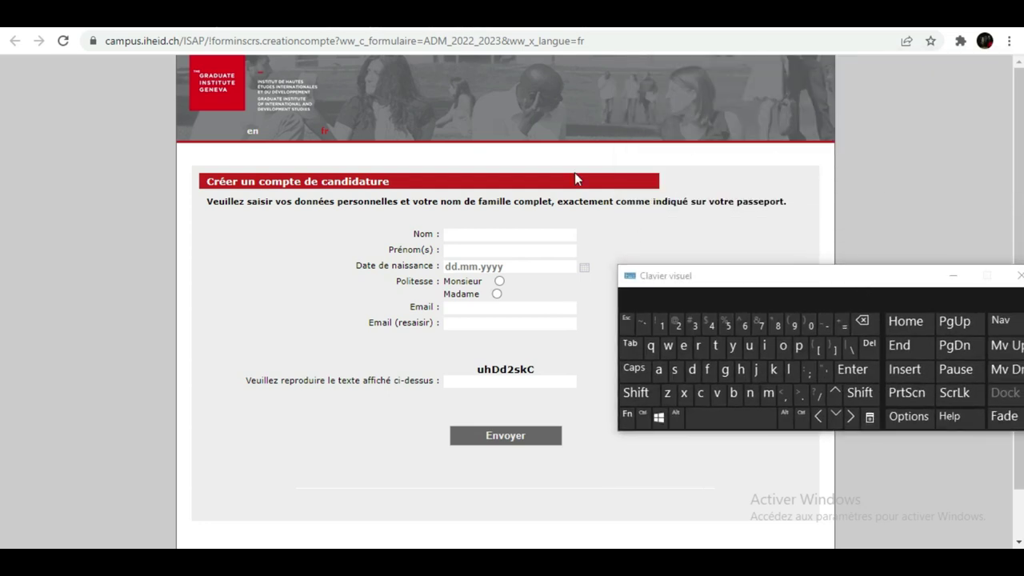
Step: Enter the applicant's last name and first name in the account creation form
{"action": "left_click", "coordinate": [553, 233]}
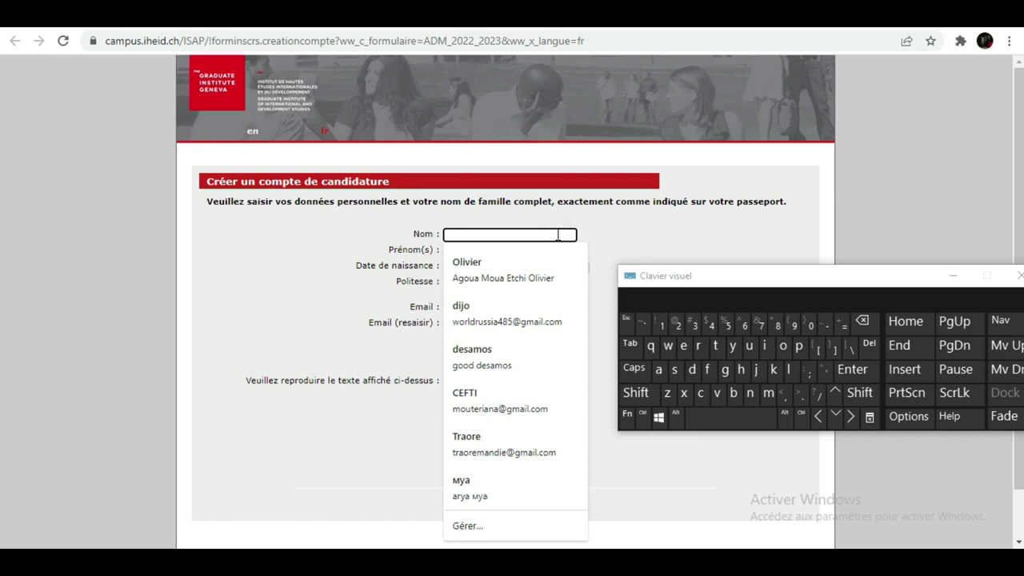
{"action": "left_click", "coordinate": [708, 369]}
{"action": "left_click", "coordinate": [764, 344]}
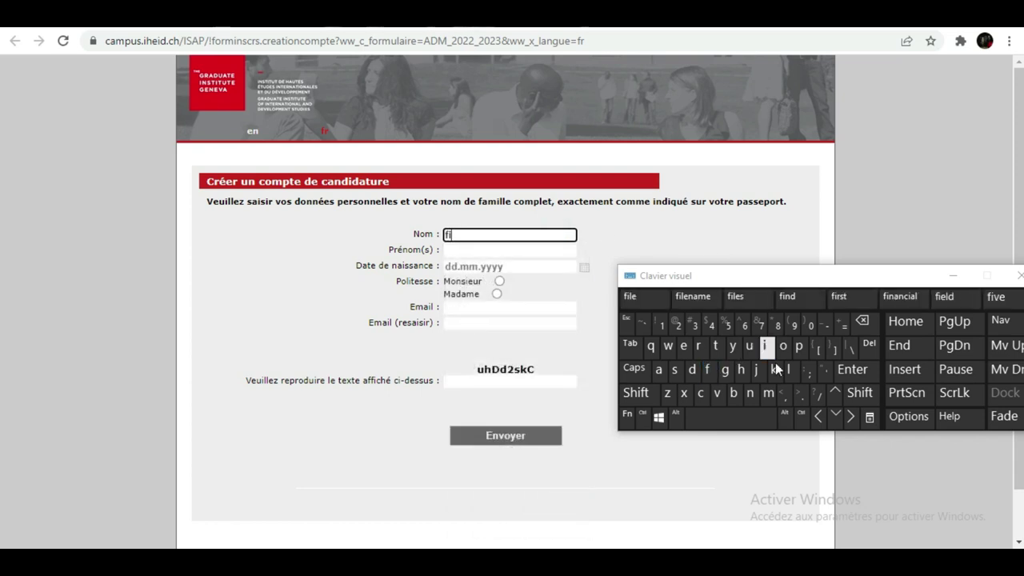
{"action": "left_click", "coordinate": [787, 370]}
{"action": "left_click", "coordinate": [784, 346]}
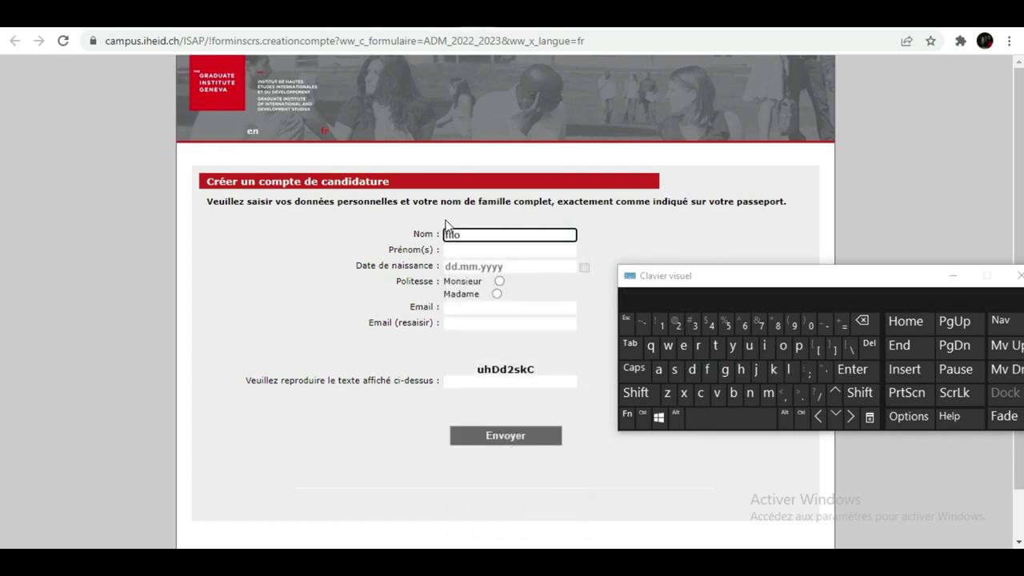
{"action": "left_click", "coordinate": [466, 249]}
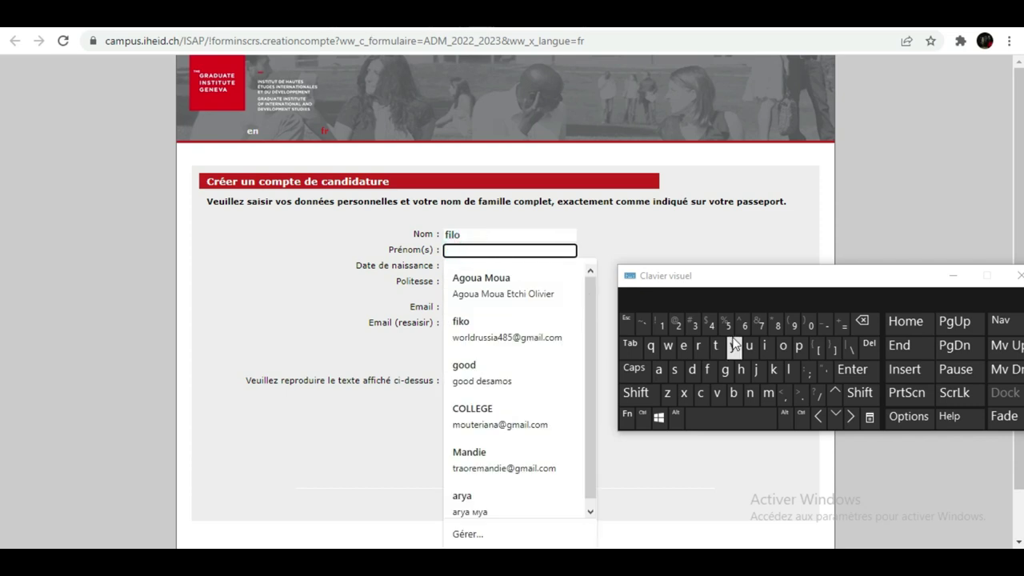
{"action": "left_click", "coordinate": [700, 346]}
{"action": "left_click", "coordinate": [764, 346]}
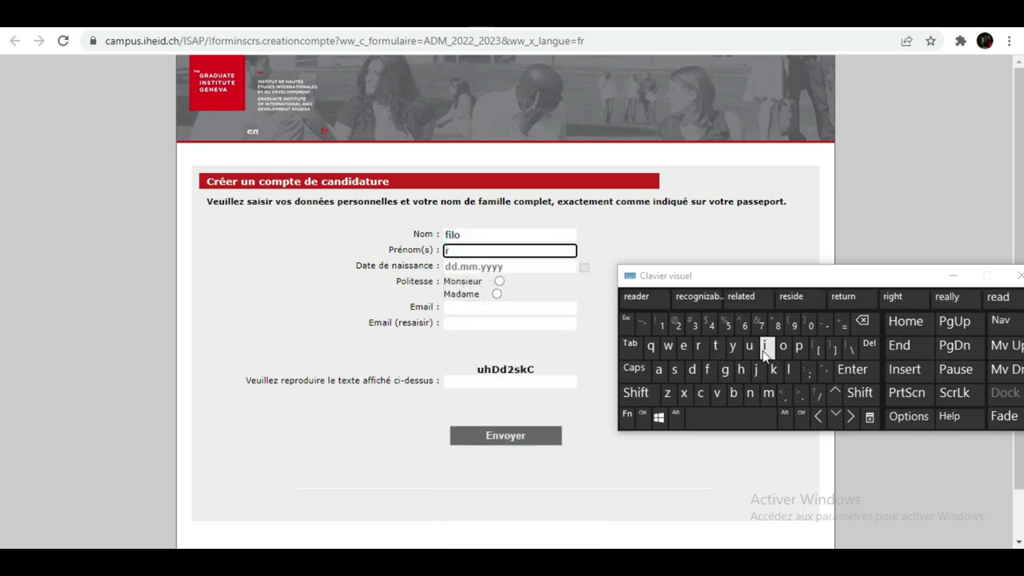
{"action": "left_click", "coordinate": [742, 352]}
{"action": "left_click", "coordinate": [752, 352]}
Step: Choose the applicant's date of birth from the calendar and set the form of address to Monsieur
{"action": "left_click", "coordinate": [499, 265]}
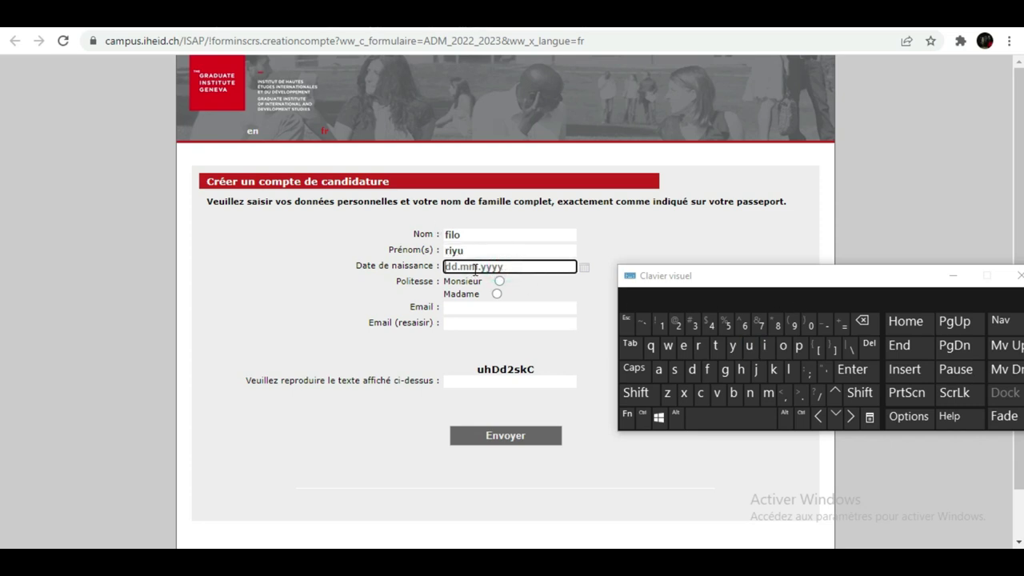
{"action": "left_click", "coordinate": [585, 270]}
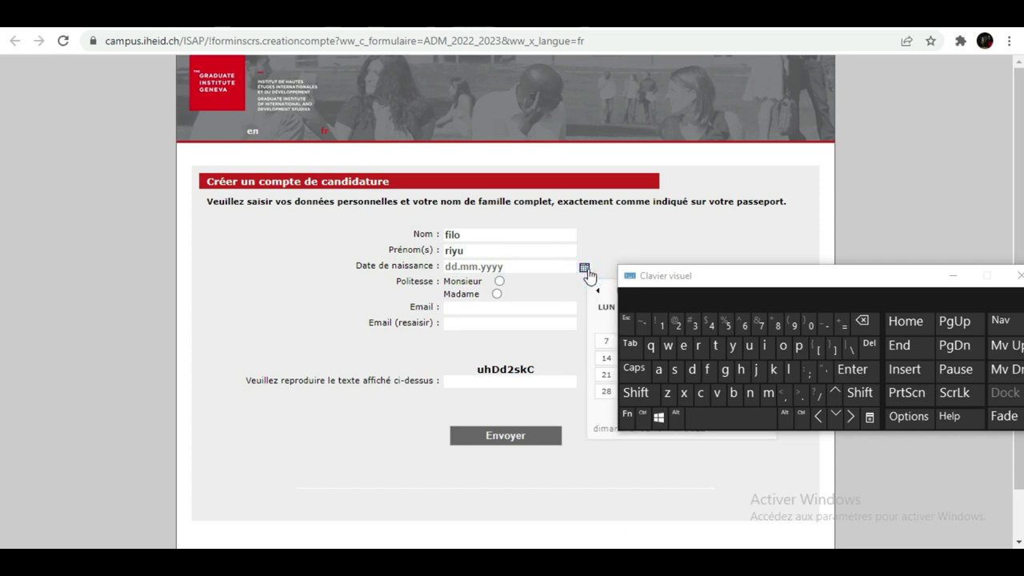
{"action": "left_click_drag", "start_coordinate": [727, 284], "coordinate": [790, 83]}
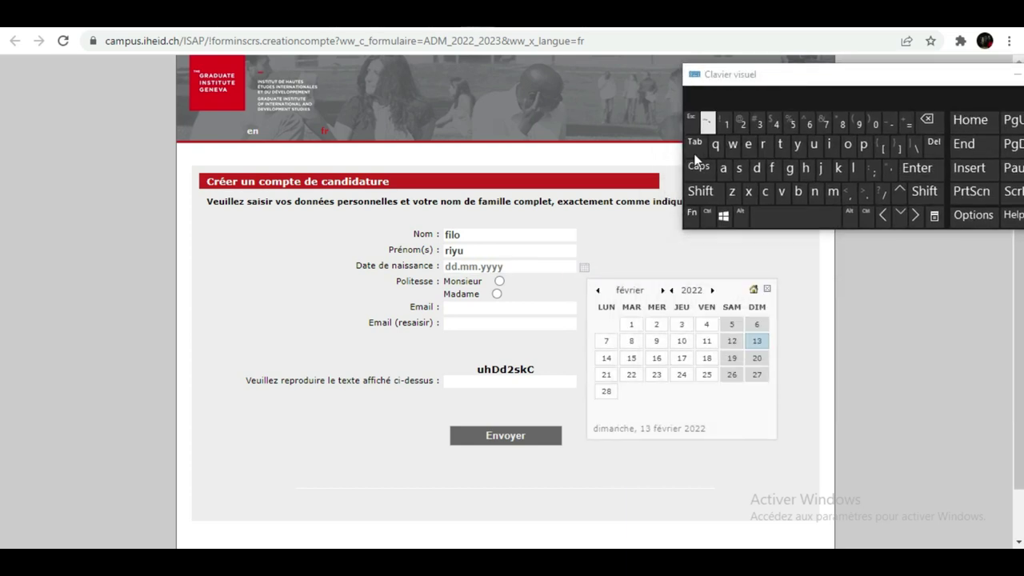
{"action": "left_click", "coordinate": [695, 293]}
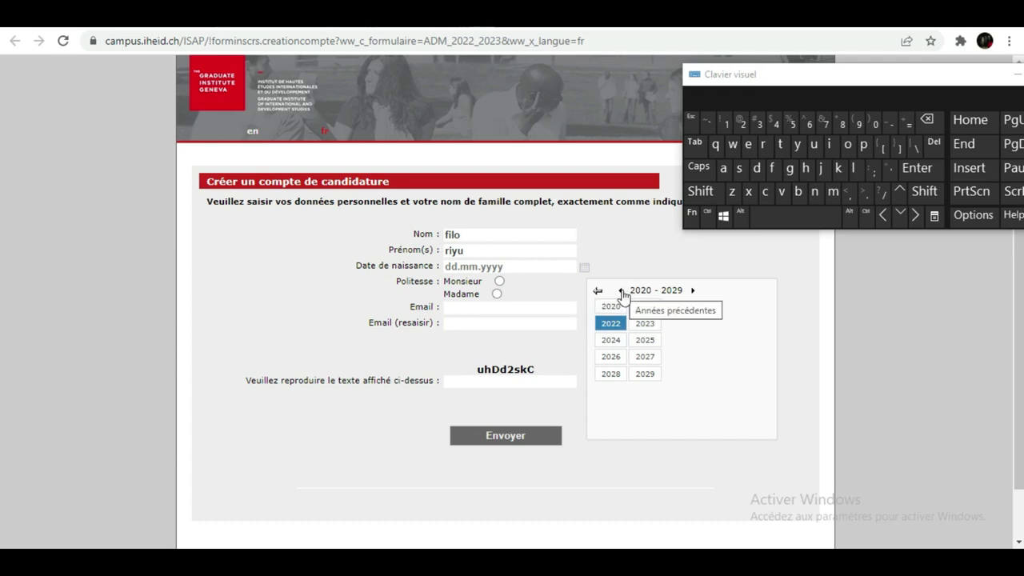
{"action": "left_click", "coordinate": [622, 292]}
{"action": "left_click", "coordinate": [620, 292]}
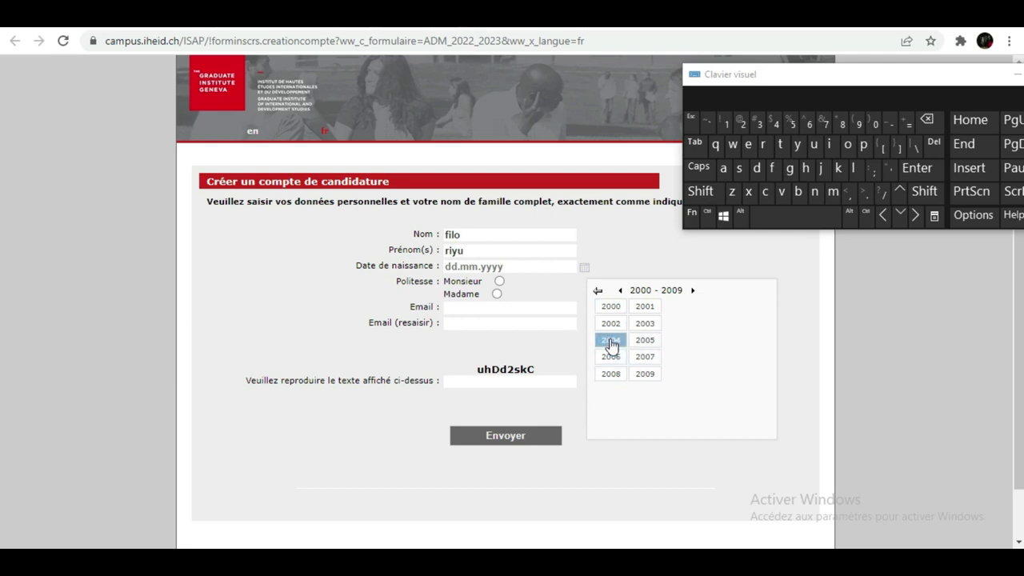
{"action": "left_click", "coordinate": [647, 344]}
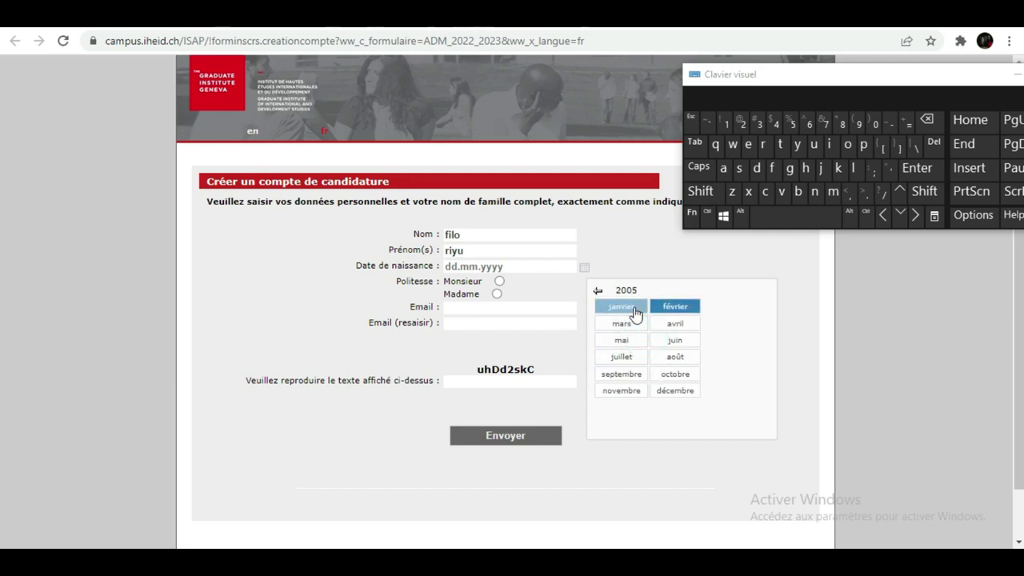
{"action": "left_click", "coordinate": [636, 312]}
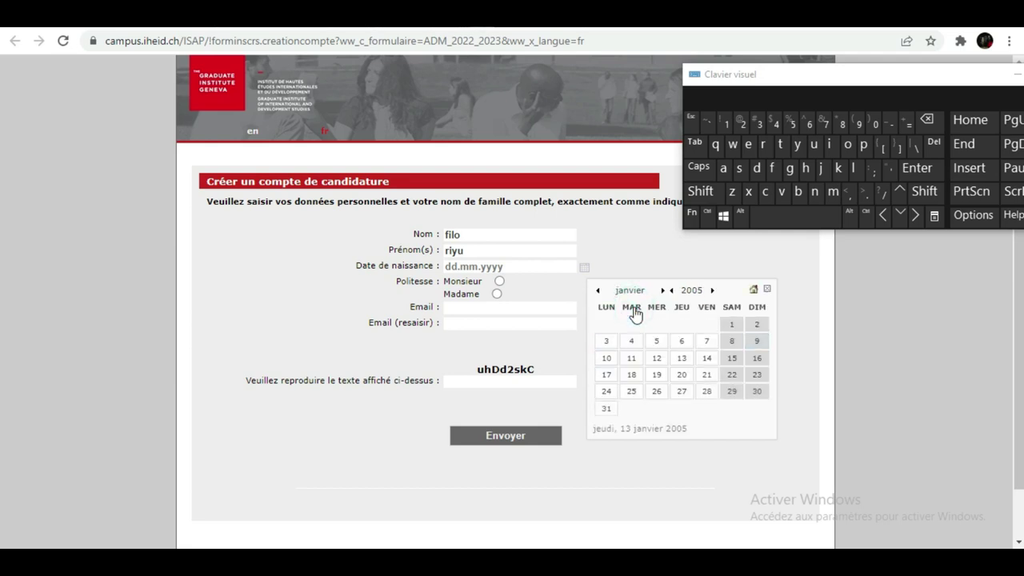
{"action": "left_click", "coordinate": [655, 360]}
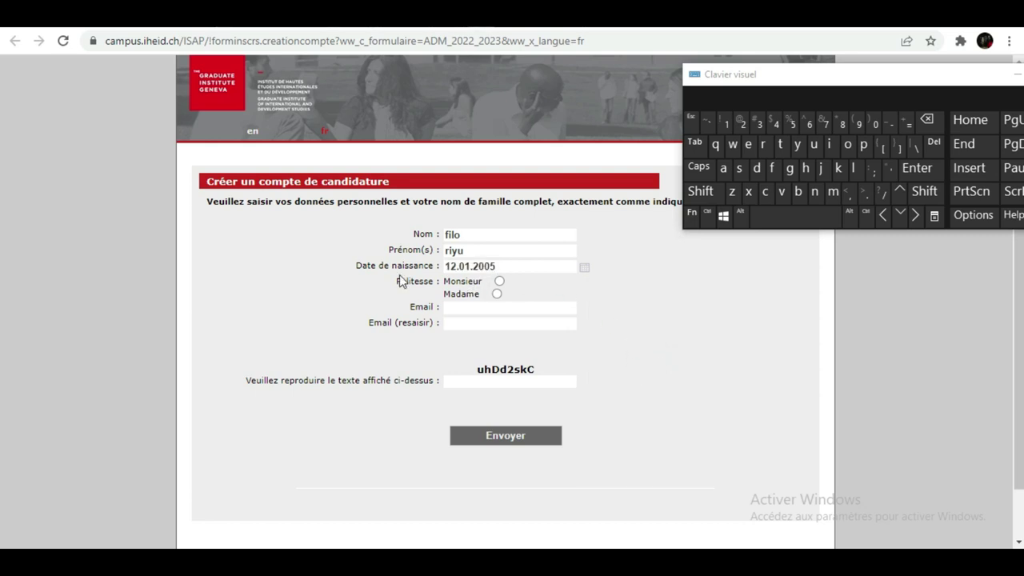
{"action": "left_click", "coordinate": [499, 281]}
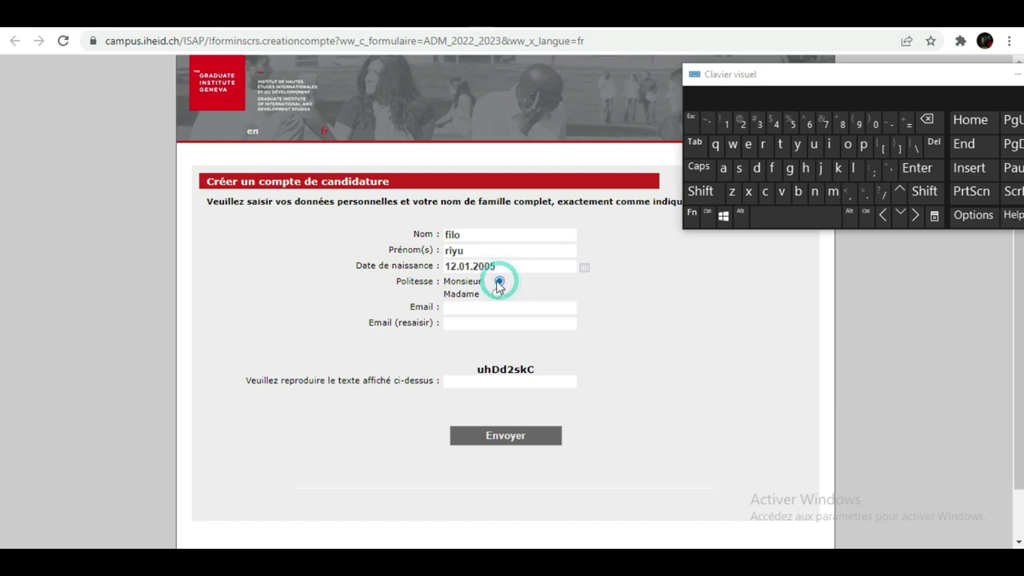
Step: Enter the applicant's e-mail address in the Email field of the account creation form
{"action": "left_click", "coordinate": [473, 307]}
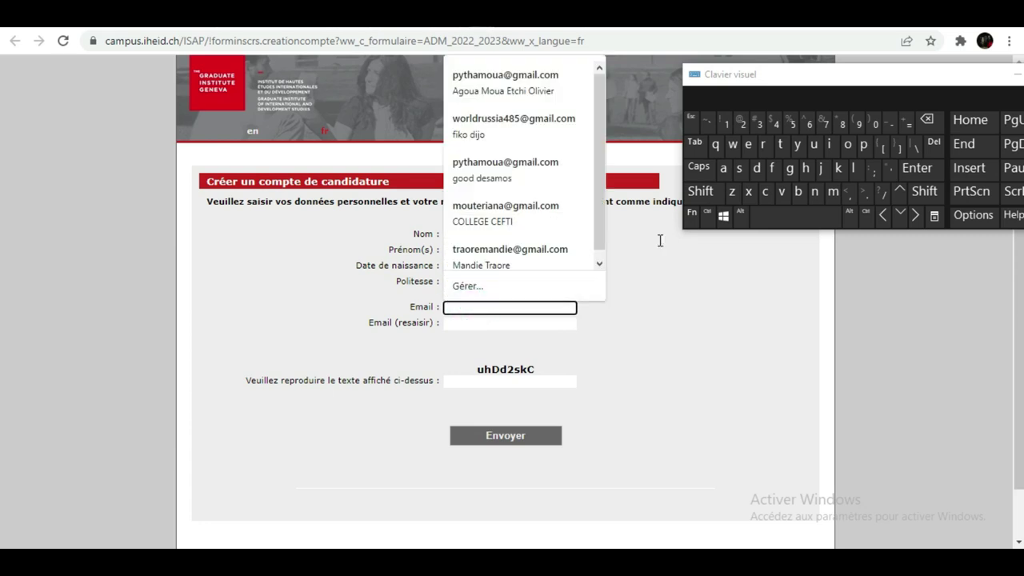
{"action": "left_click", "coordinate": [833, 192]}
{"action": "left_click", "coordinate": [847, 147]}
{"action": "left_click", "coordinate": [815, 192]}
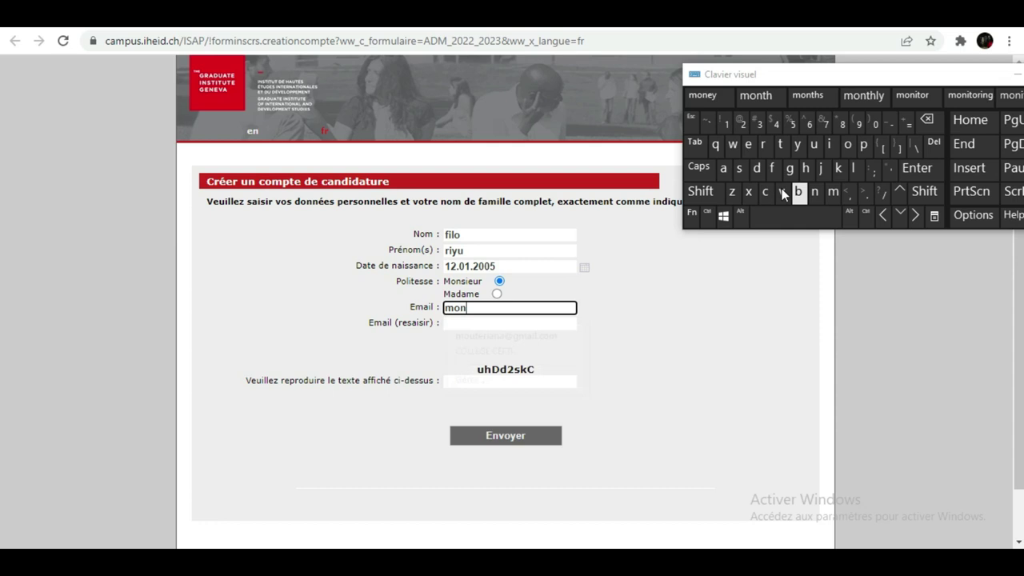
{"action": "left_click", "coordinate": [757, 167]}
{"action": "left_click", "coordinate": [749, 145]}
{"action": "left_click", "coordinate": [763, 146]}
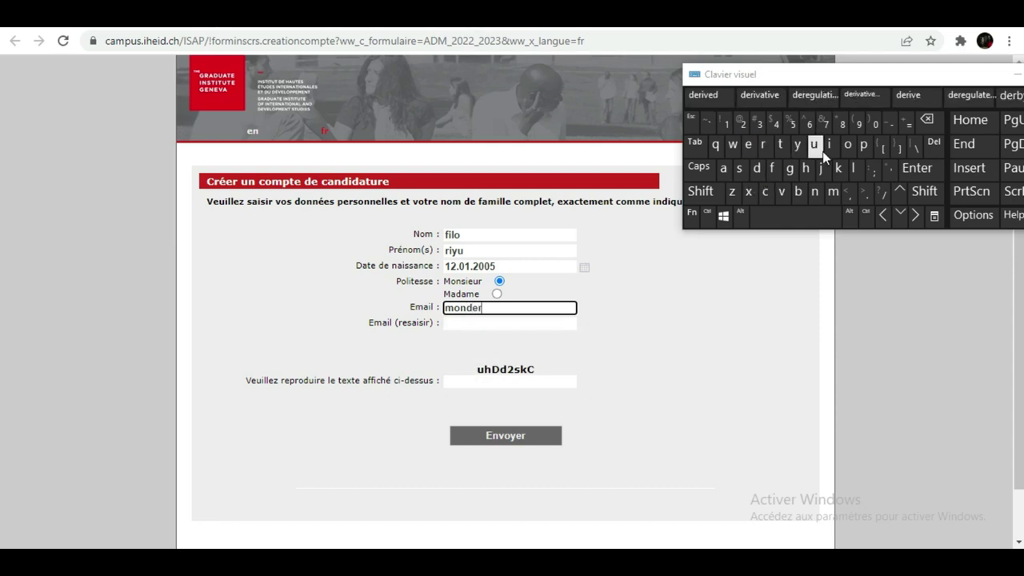
{"action": "left_click", "coordinate": [814, 146]}
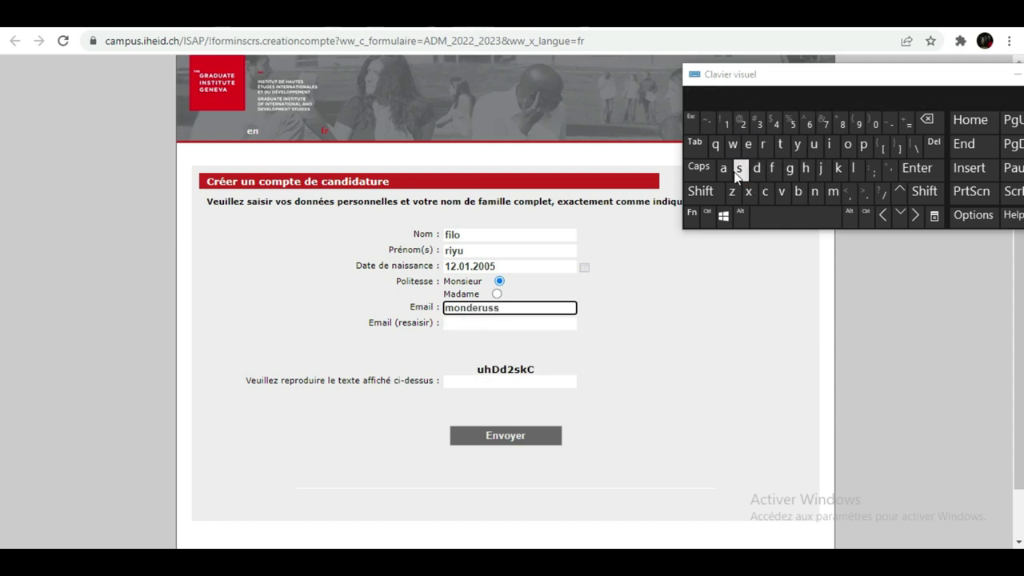
{"action": "left_click", "coordinate": [928, 124]}
{"action": "left_click", "coordinate": [928, 124]}
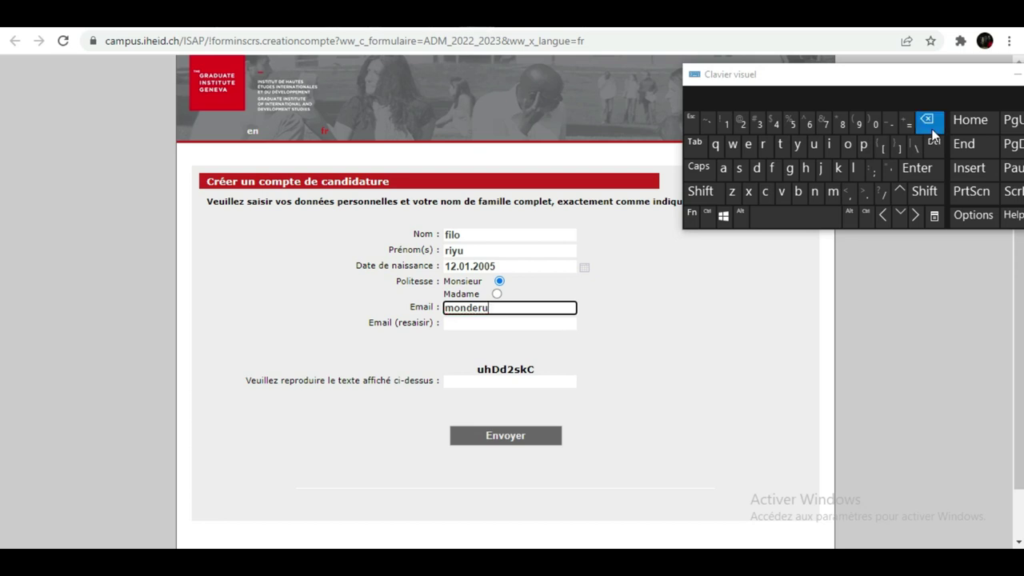
{"action": "left_click", "coordinate": [928, 124]}
{"action": "left_click", "coordinate": [928, 124]}
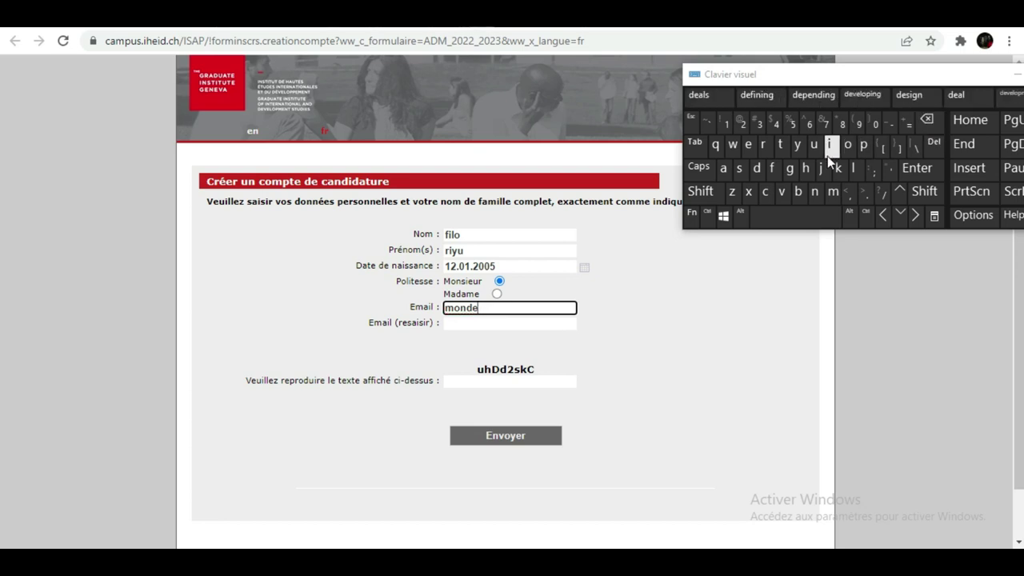
{"action": "left_click", "coordinate": [797, 192]}
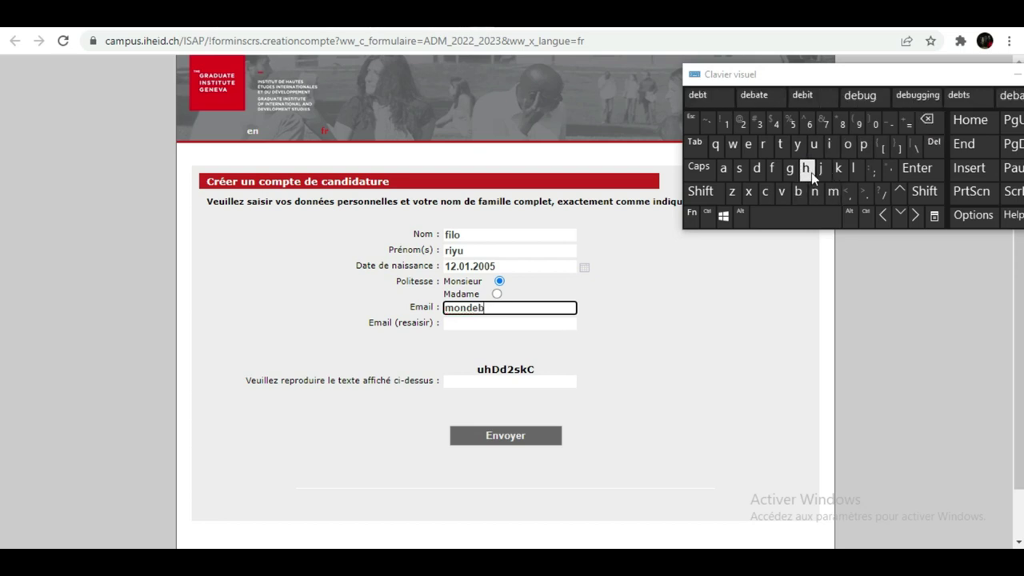
{"action": "left_click", "coordinate": [850, 145]}
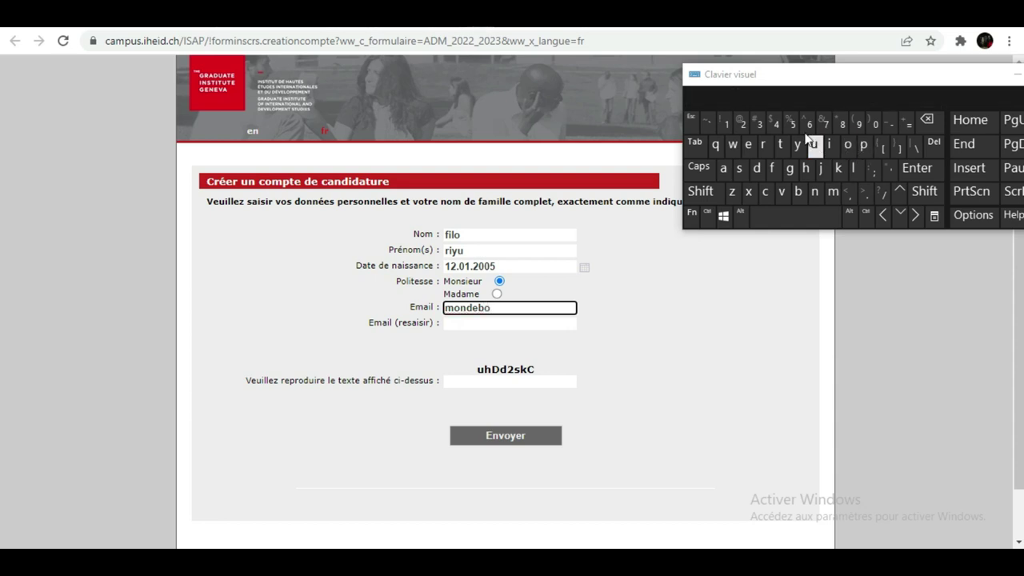
{"action": "left_click", "coordinate": [816, 145]}
{"action": "left_click", "coordinate": [769, 148]}
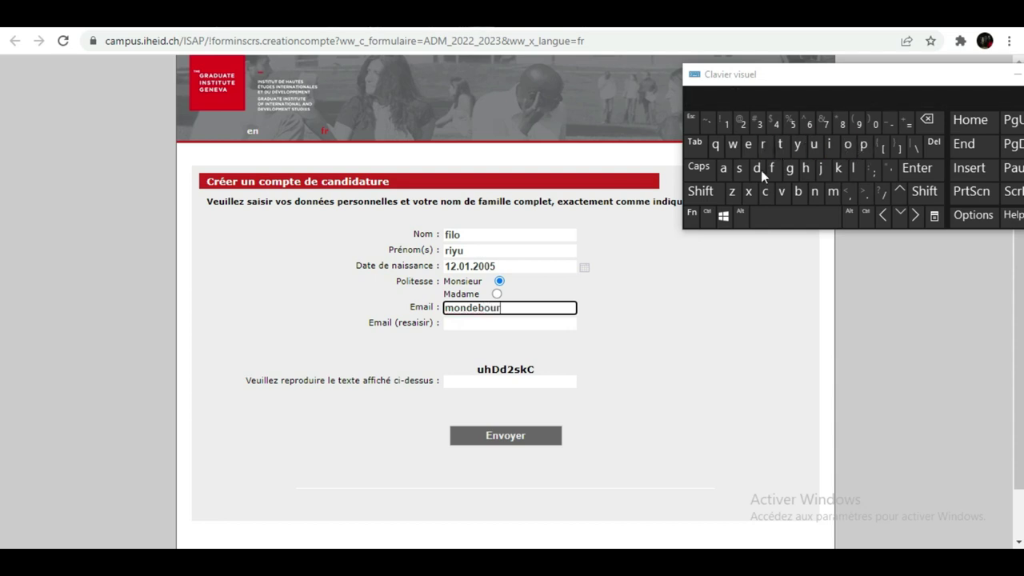
{"action": "left_click", "coordinate": [742, 169]}
{"action": "left_click", "coordinate": [700, 192]}
{"action": "left_click", "coordinate": [741, 121]}
{"action": "left_click", "coordinate": [790, 168]}
{"action": "left_click", "coordinate": [833, 192]}
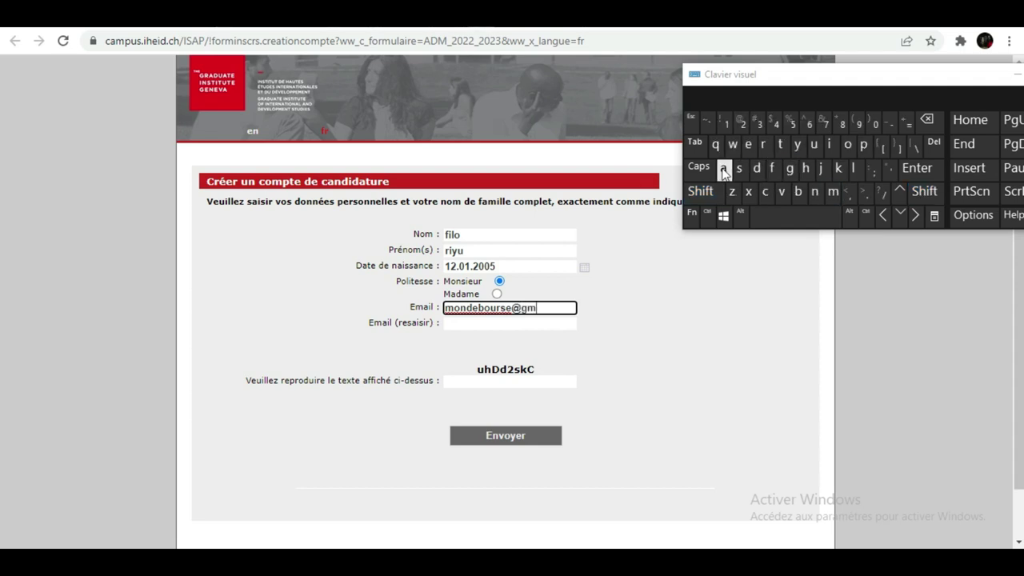
{"action": "left_click", "coordinate": [852, 168]}
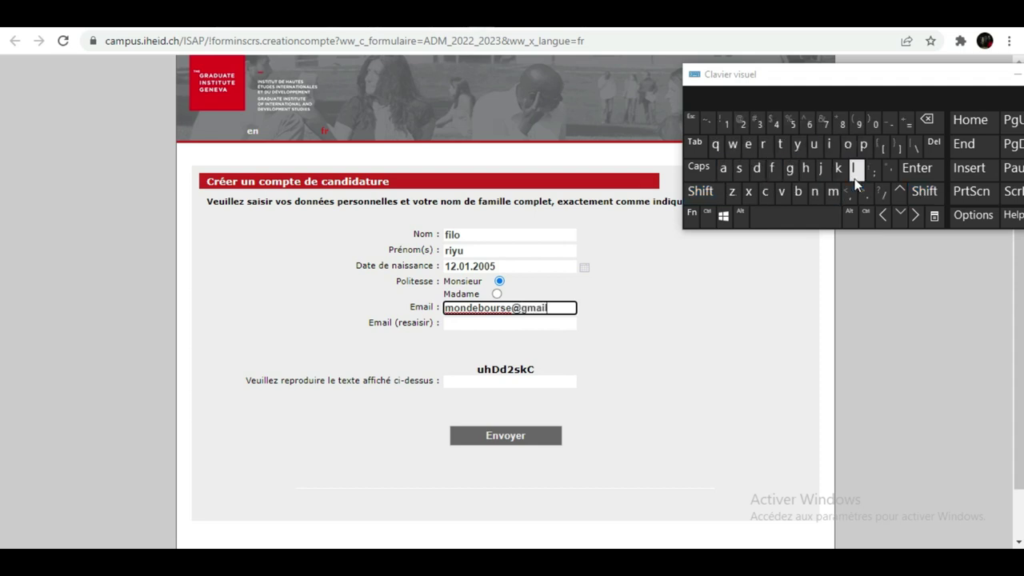
{"action": "left_click", "coordinate": [866, 193]}
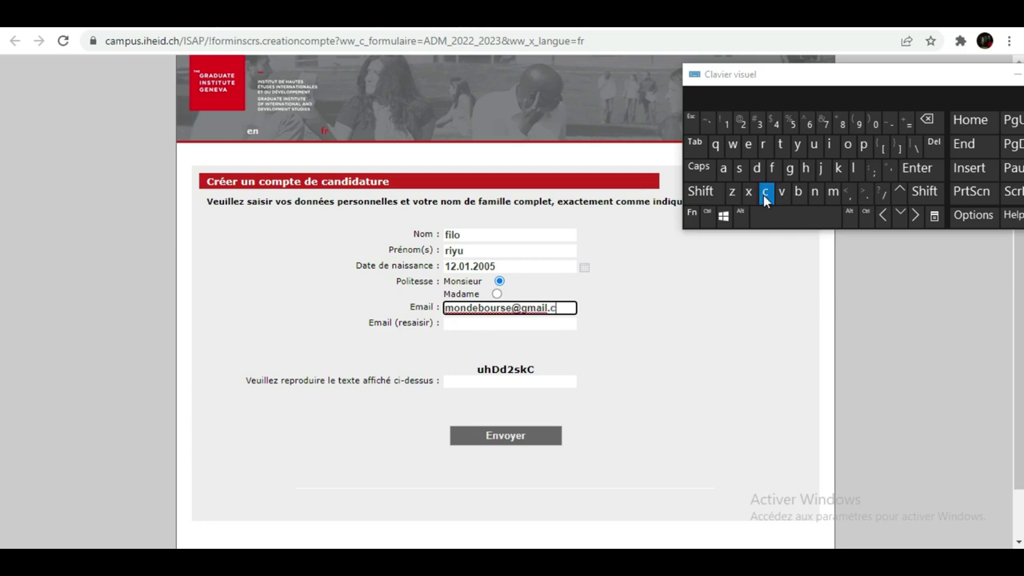
{"action": "left_click", "coordinate": [847, 145]}
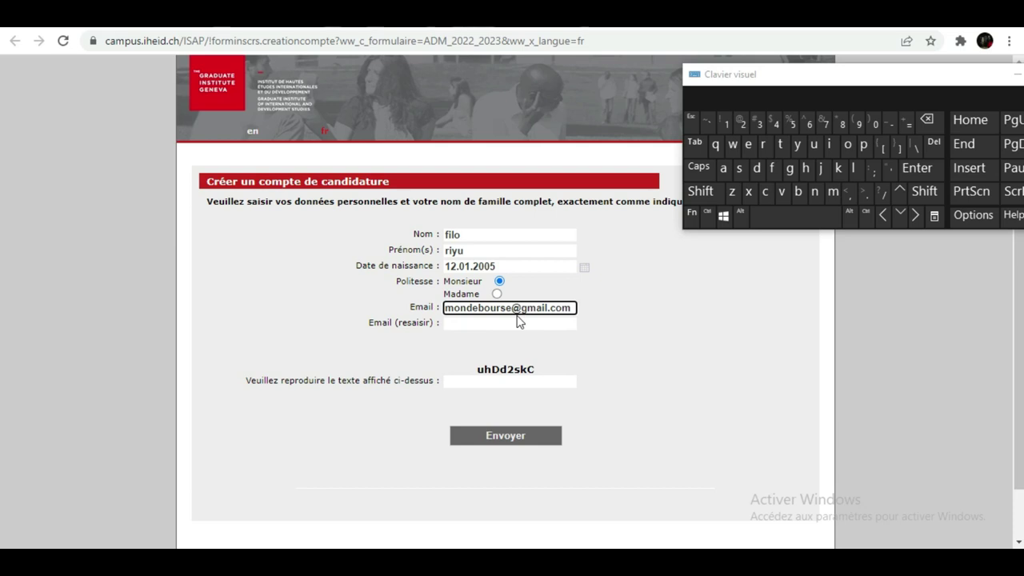
Step: Repeat the applicant's e-mail address in the Email (resaisir) confirmation field
{"action": "left_click", "coordinate": [474, 324]}
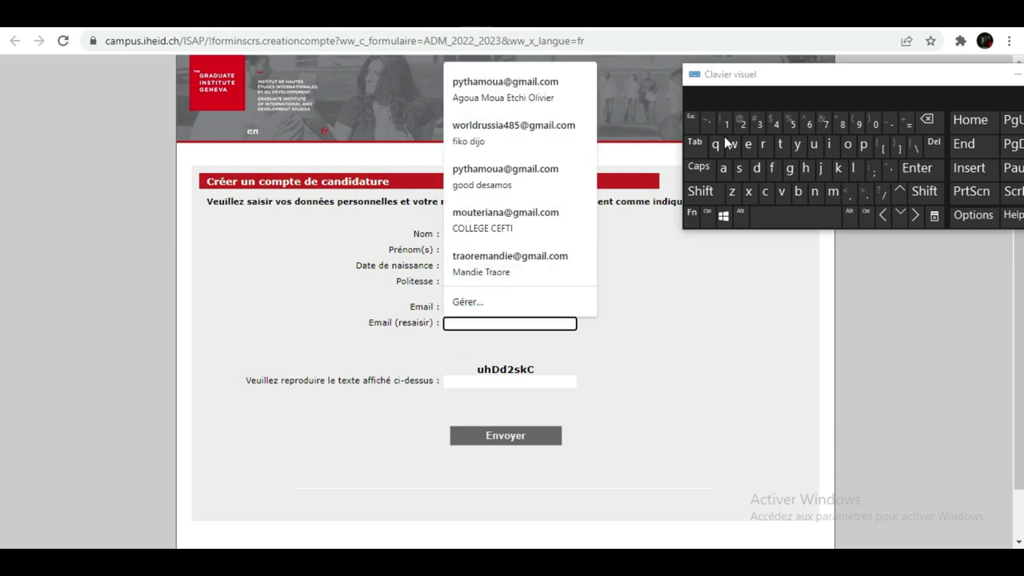
{"action": "left_click", "coordinate": [828, 190]}
{"action": "left_click", "coordinate": [847, 144]}
{"action": "left_click", "coordinate": [814, 192]}
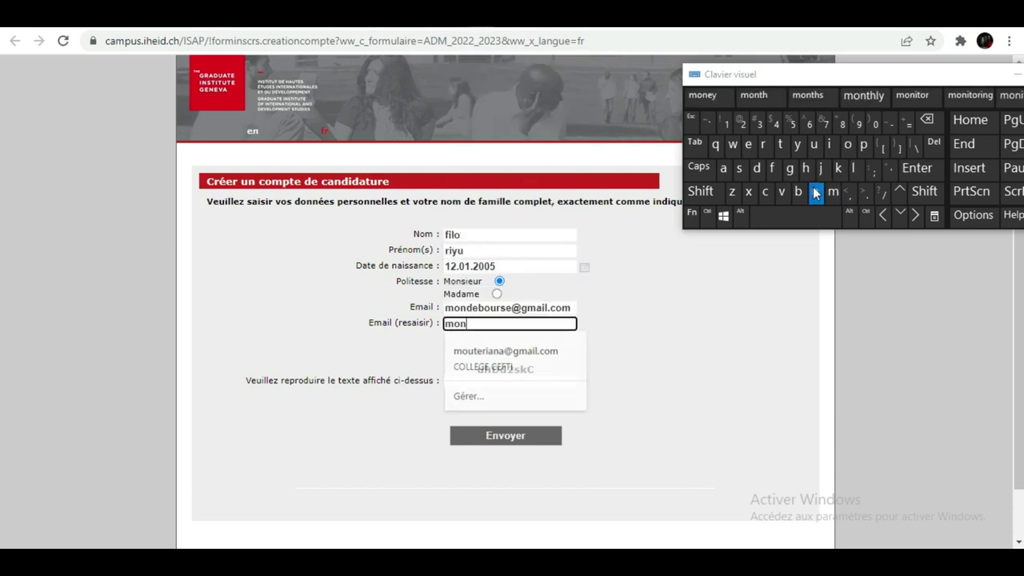
{"action": "left_click", "coordinate": [751, 165]}
{"action": "left_click", "coordinate": [751, 153]}
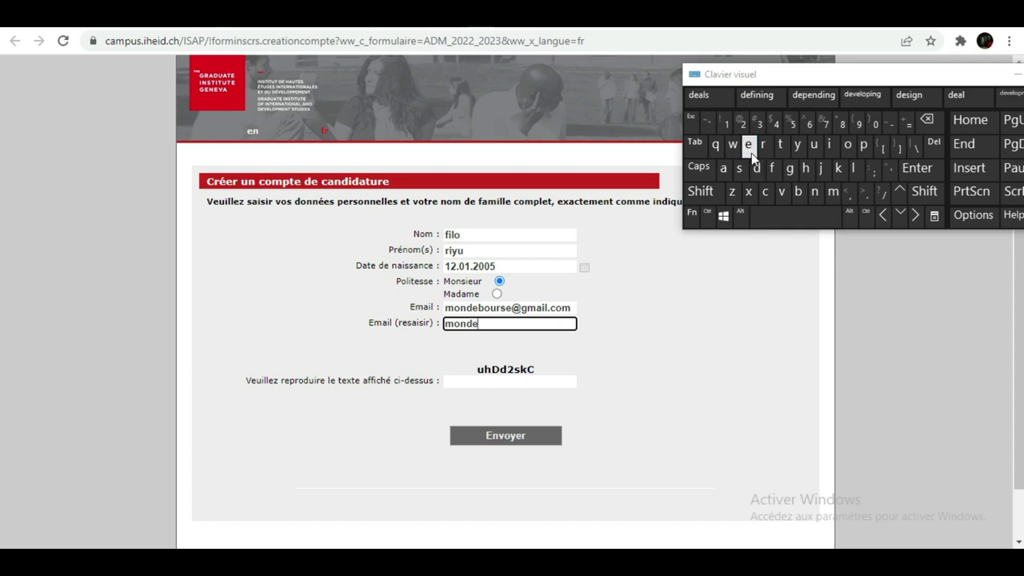
{"action": "left_click", "coordinate": [798, 193]}
{"action": "left_click", "coordinate": [847, 145]}
{"action": "left_click", "coordinate": [814, 145]}
{"action": "left_click", "coordinate": [739, 171]}
{"action": "left_click", "coordinate": [748, 146]}
{"action": "left_click", "coordinate": [700, 192]}
{"action": "left_click", "coordinate": [743, 124]}
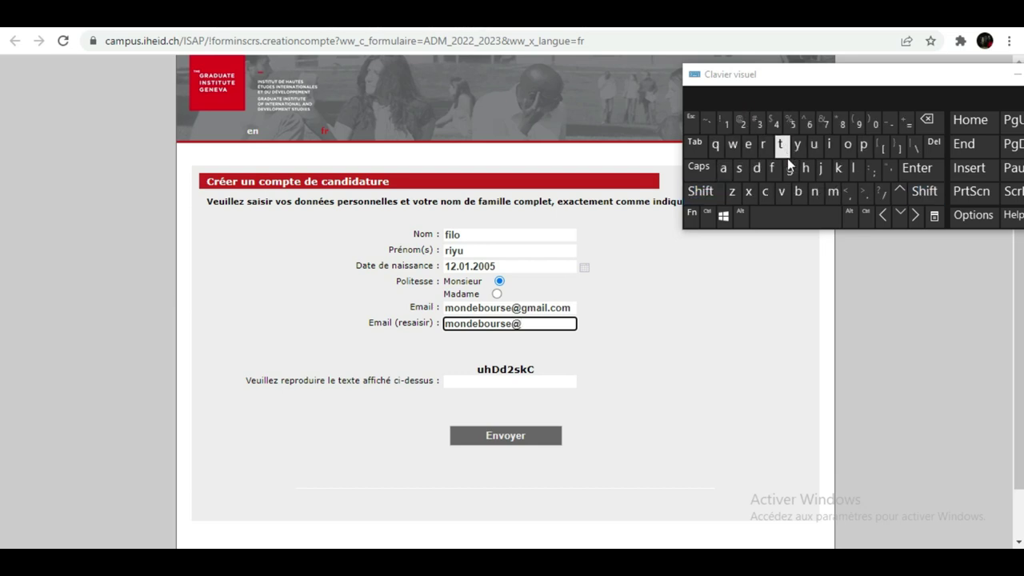
{"action": "left_click", "coordinate": [833, 192]}
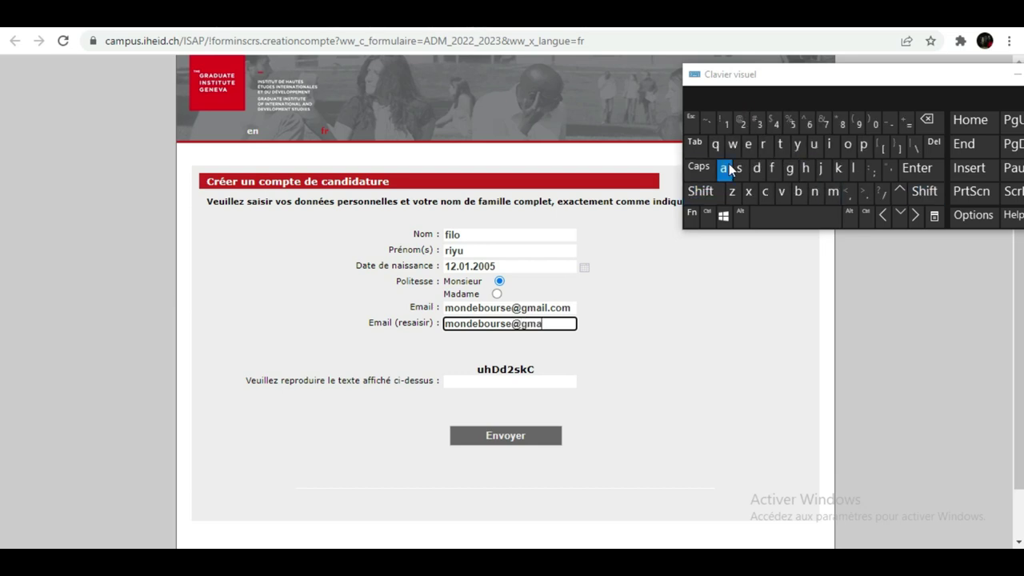
{"action": "left_click", "coordinate": [852, 170]}
{"action": "left_click", "coordinate": [865, 196]}
{"action": "left_click", "coordinate": [766, 194]}
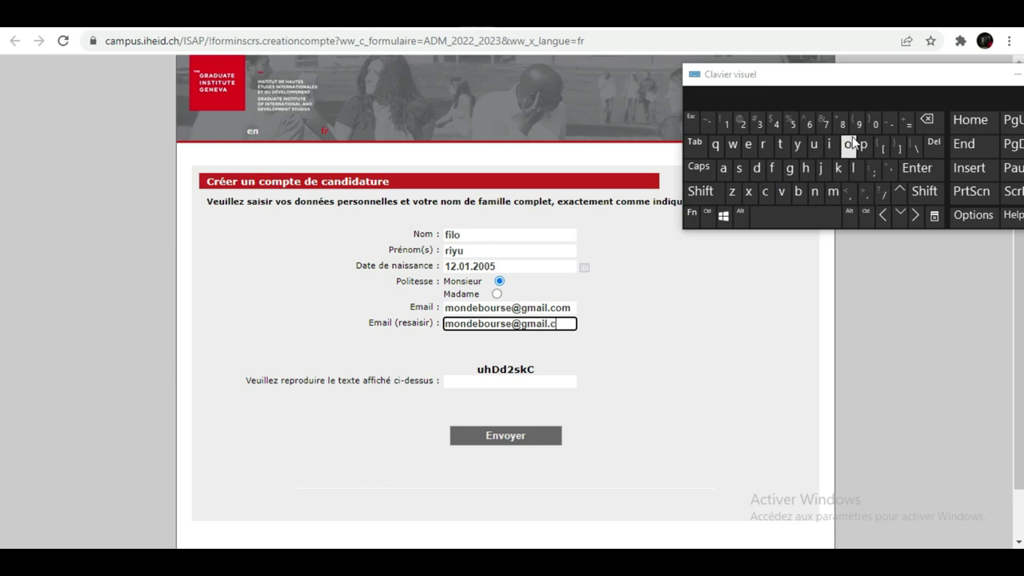
{"action": "left_click", "coordinate": [849, 146]}
{"action": "left_click", "coordinate": [834, 192]}
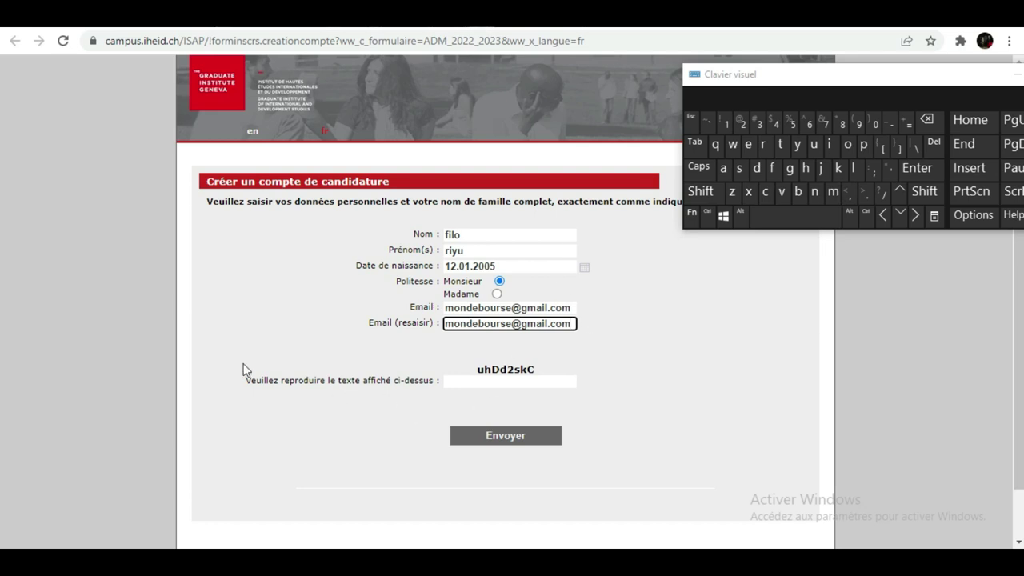
Step: Copy the displayed verification text into its field and submit the account creation form
{"action": "left_click", "coordinate": [498, 380]}
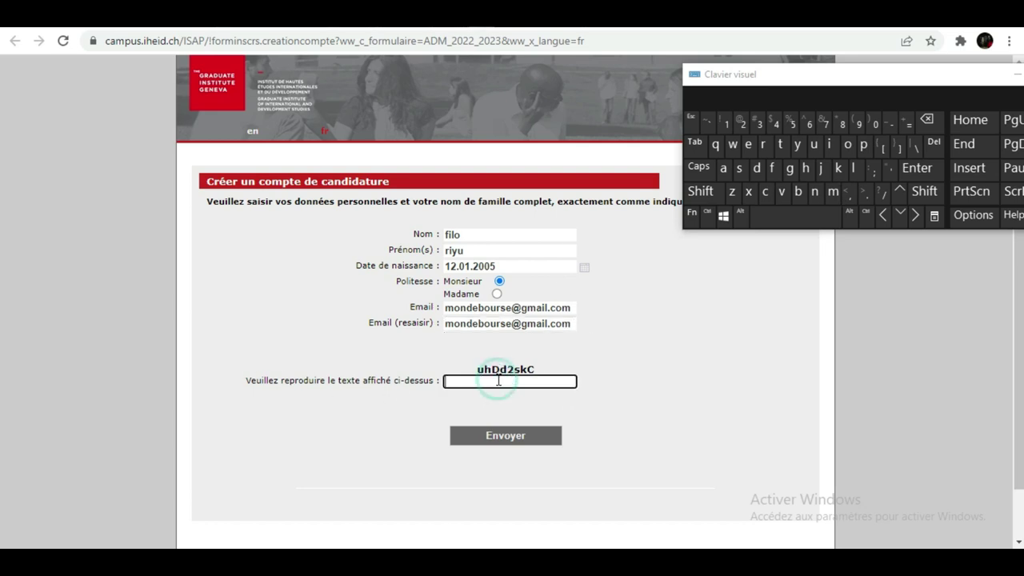
{"action": "left_click", "coordinate": [815, 145]}
{"action": "left_click", "coordinate": [809, 169]}
{"action": "left_click", "coordinate": [700, 191]}
{"action": "left_click", "coordinate": [758, 173]}
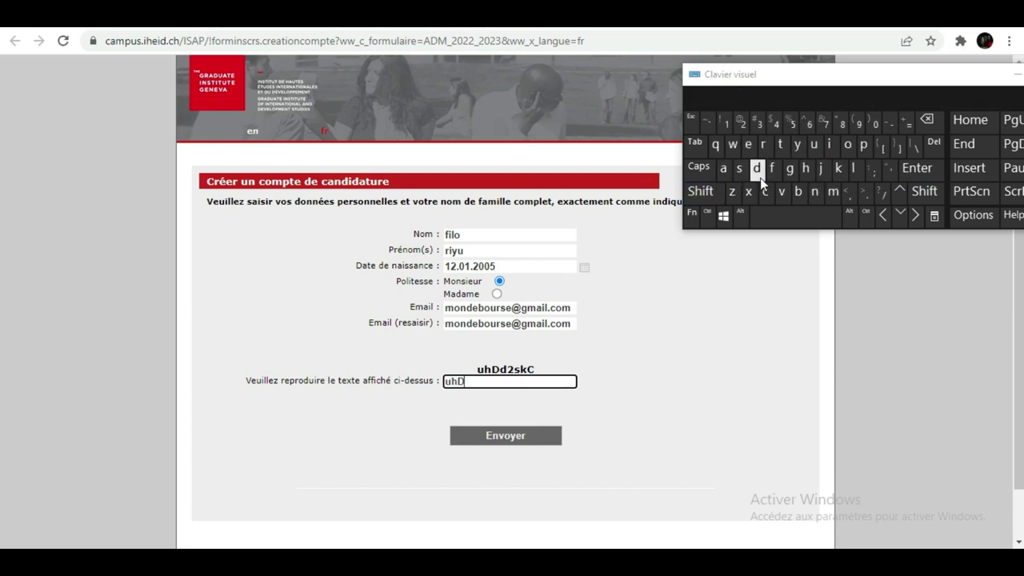
{"action": "left_click", "coordinate": [758, 172]}
{"action": "left_click", "coordinate": [744, 126]}
{"action": "left_click", "coordinate": [740, 170]}
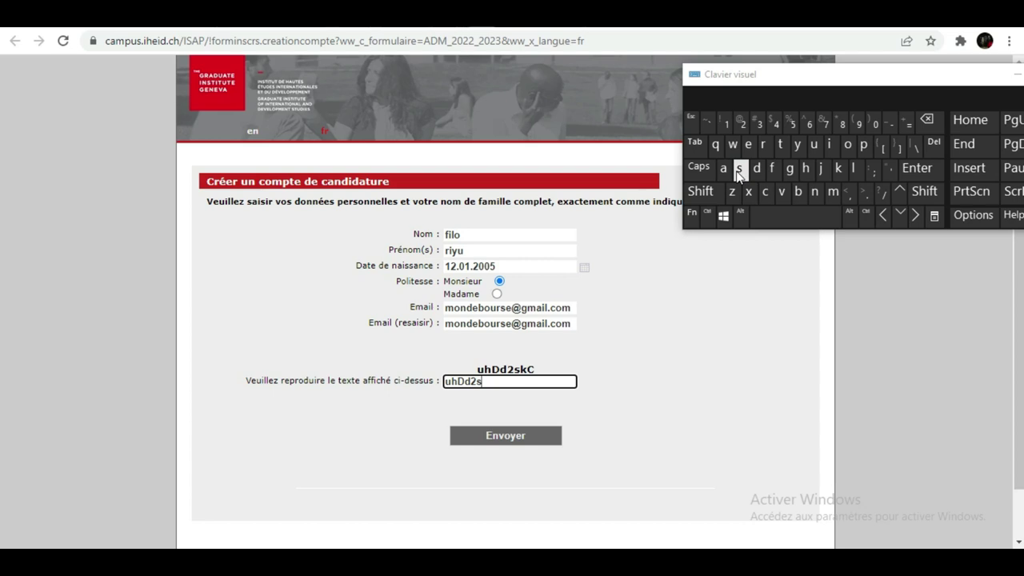
{"action": "left_click", "coordinate": [700, 192]}
{"action": "left_click", "coordinate": [768, 194]}
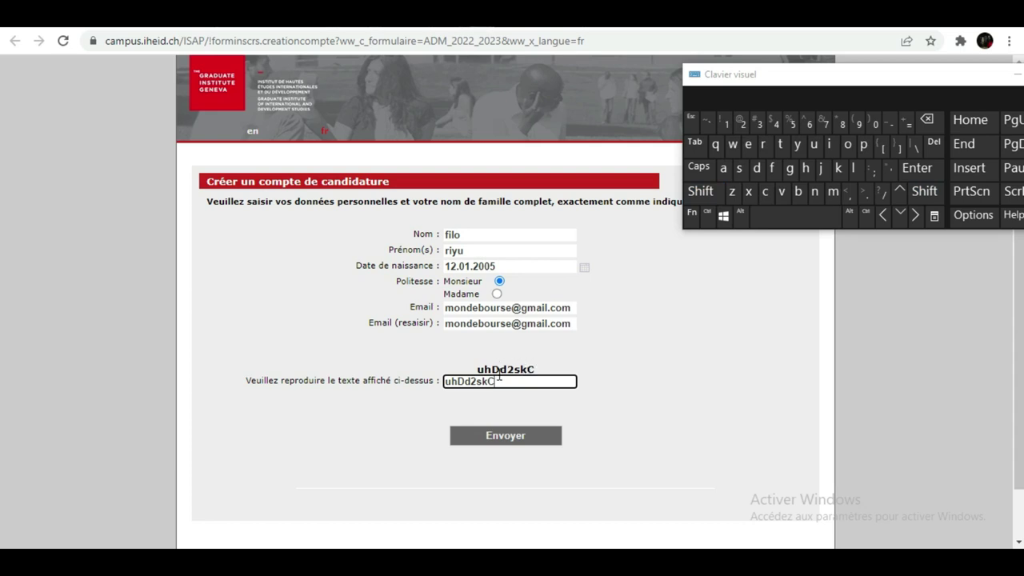
{"action": "scroll", "coordinate": [592, 396], "scroll_direction": "down", "scroll_amount": 1}
{"action": "left_click", "coordinate": [526, 383]}
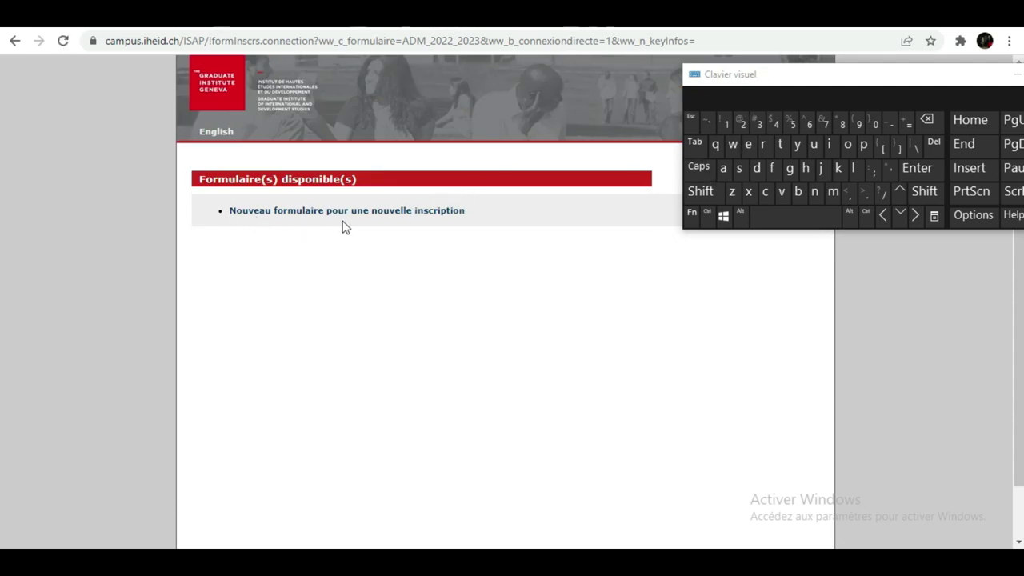
Step: Move the on-screen keyboard off the list of available forms and open the new form for a new enrolment
{"action": "scroll", "coordinate": [487, 211], "scroll_direction": "down", "scroll_amount": 1}
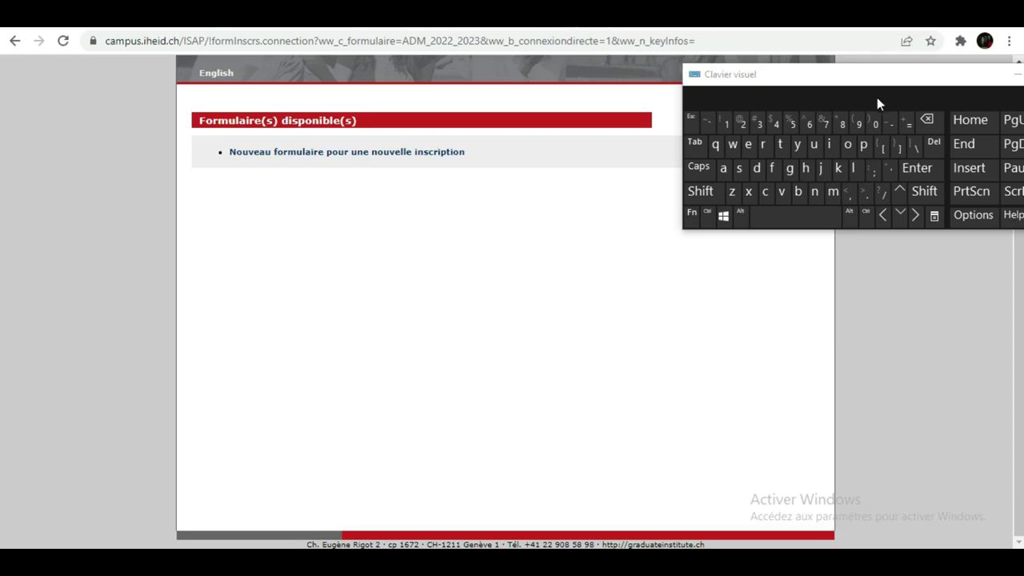
{"action": "left_click_drag", "start_coordinate": [886, 83], "coordinate": [631, 300]}
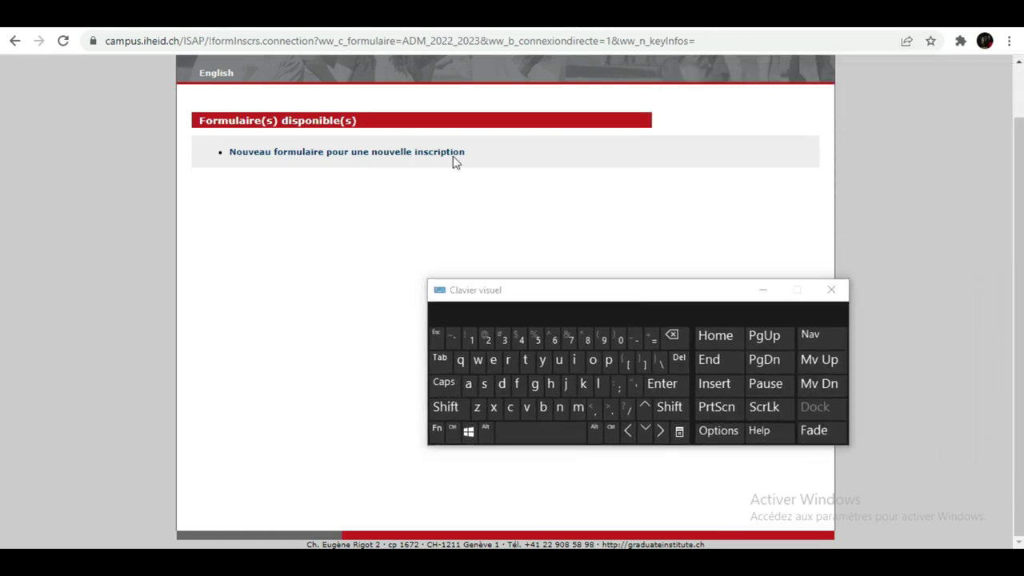
{"action": "left_click", "coordinate": [287, 155]}
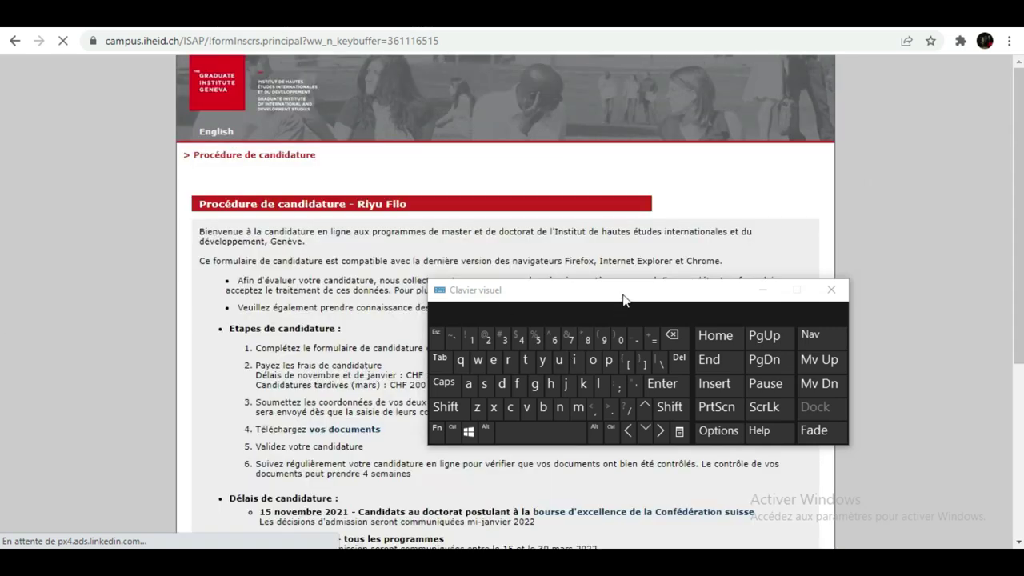
Step: Move the on-screen keyboard aside and review the application steps and deadlines on the Procédure de candidature page, highlighting steps 3, 5 and 6
{"action": "left_click_drag", "start_coordinate": [624, 300], "coordinate": [764, 32]}
{"action": "scroll", "coordinate": [271, 253], "scroll_direction": "down", "scroll_amount": 4}
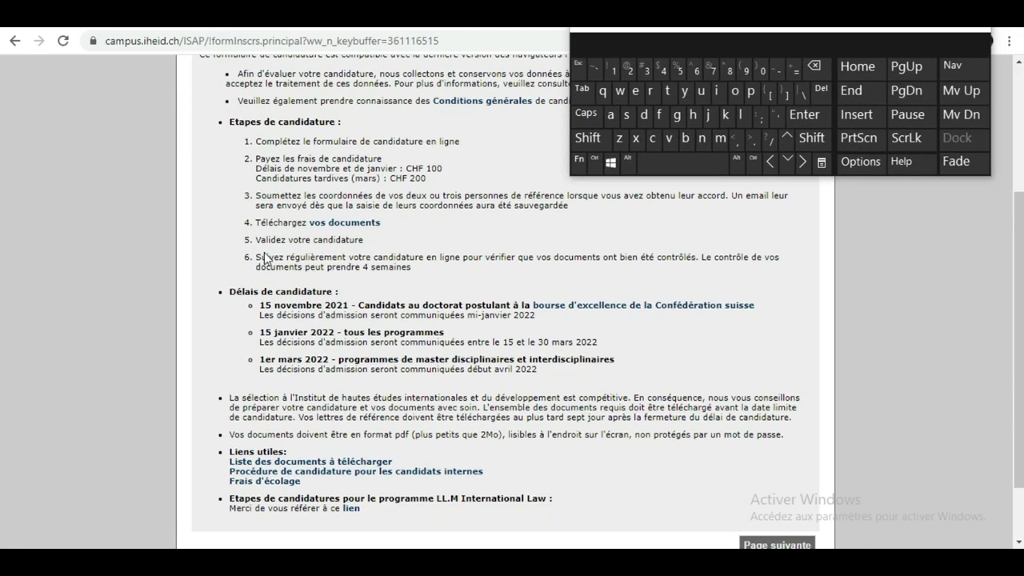
{"action": "scroll", "coordinate": [268, 253], "scroll_direction": "up", "scroll_amount": 3}
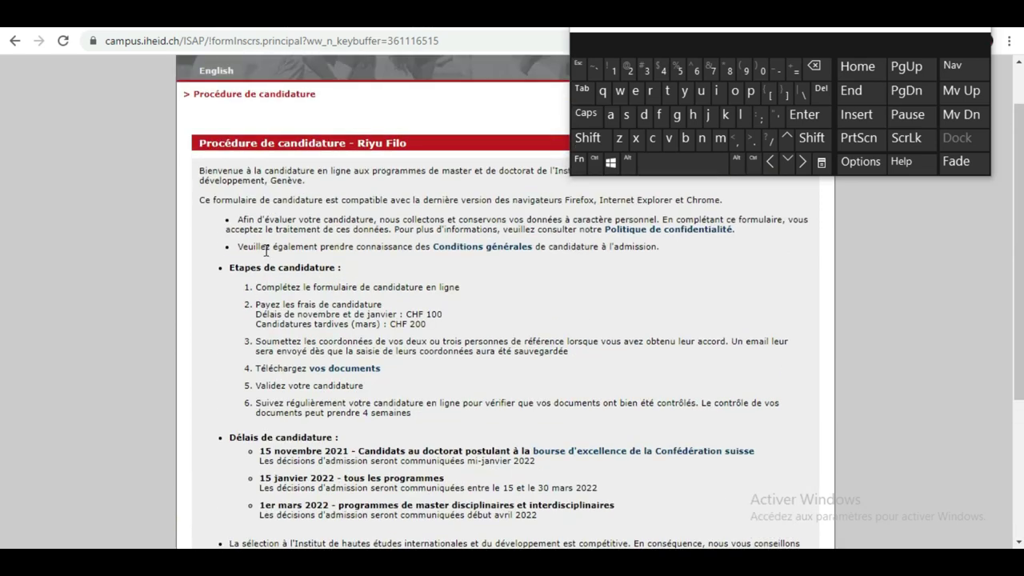
{"action": "scroll", "coordinate": [267, 251], "scroll_direction": "up", "scroll_amount": 1}
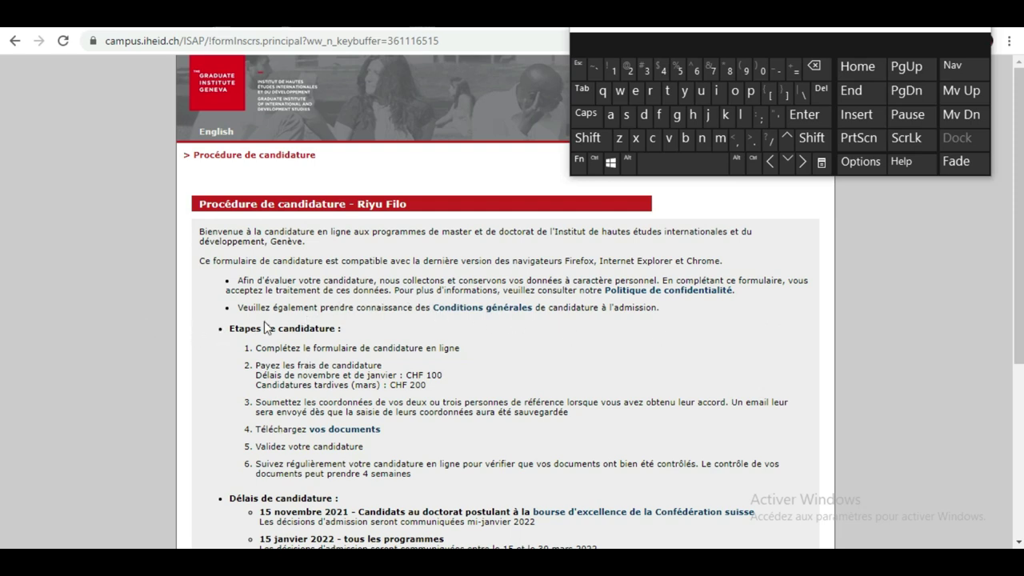
{"action": "scroll", "coordinate": [359, 327], "scroll_direction": "down", "scroll_amount": 1}
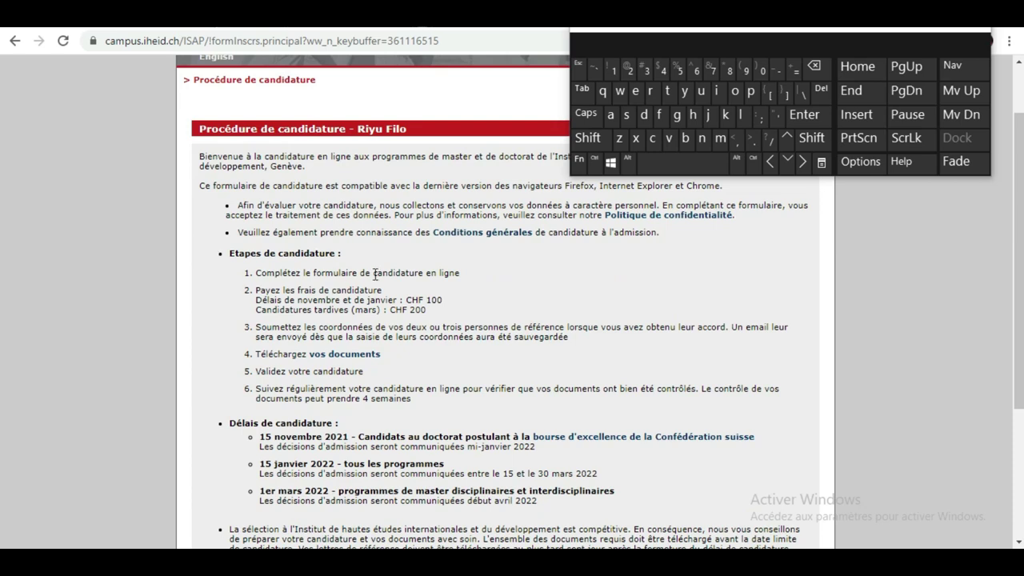
{"action": "left_click_drag", "start_coordinate": [458, 272], "coordinate": [436, 317]}
{"action": "left_click_drag", "start_coordinate": [258, 327], "coordinate": [591, 340]}
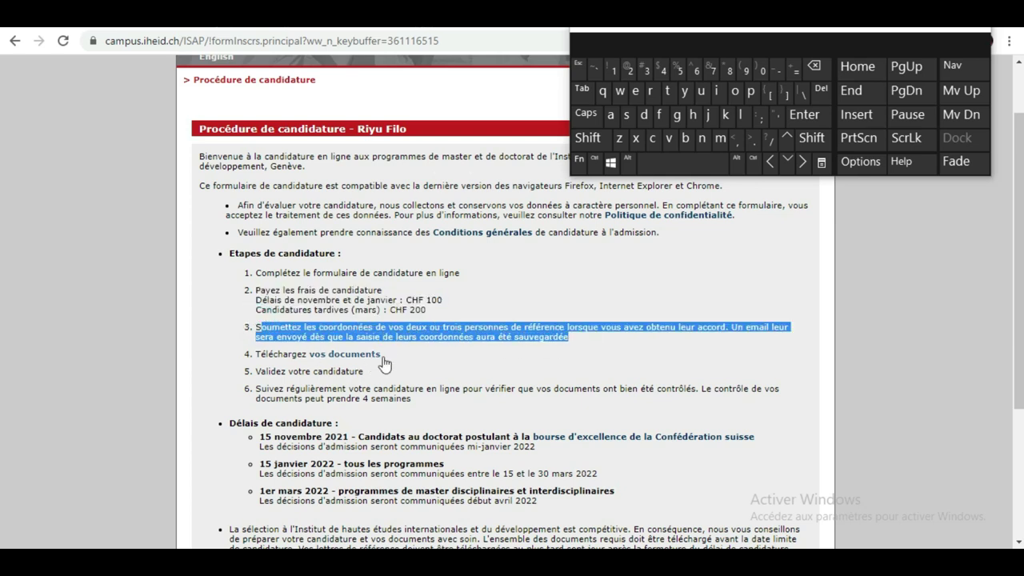
{"action": "left_click_drag", "start_coordinate": [388, 358], "coordinate": [363, 370]}
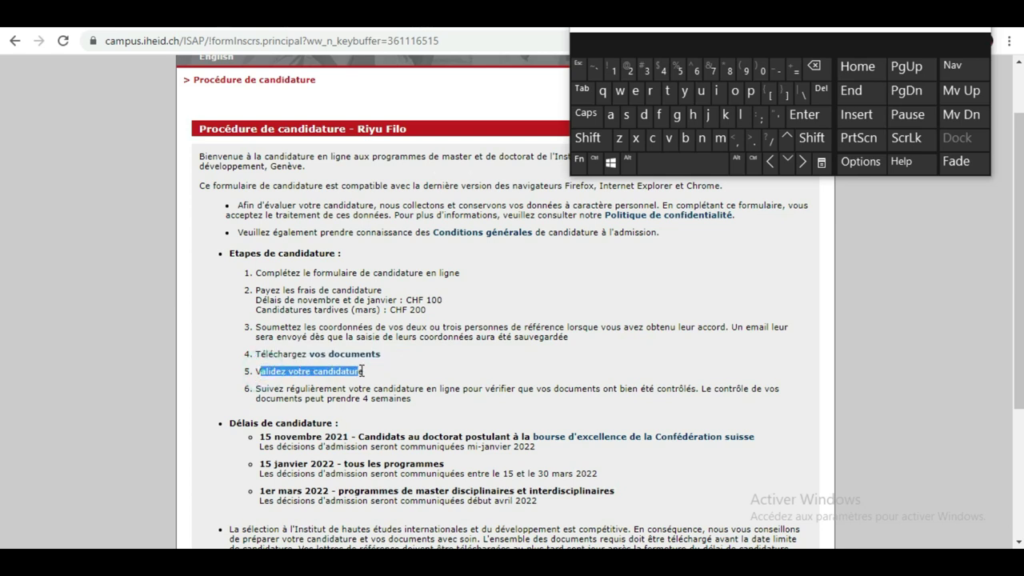
{"action": "left_click_drag", "start_coordinate": [254, 371], "coordinate": [414, 399]}
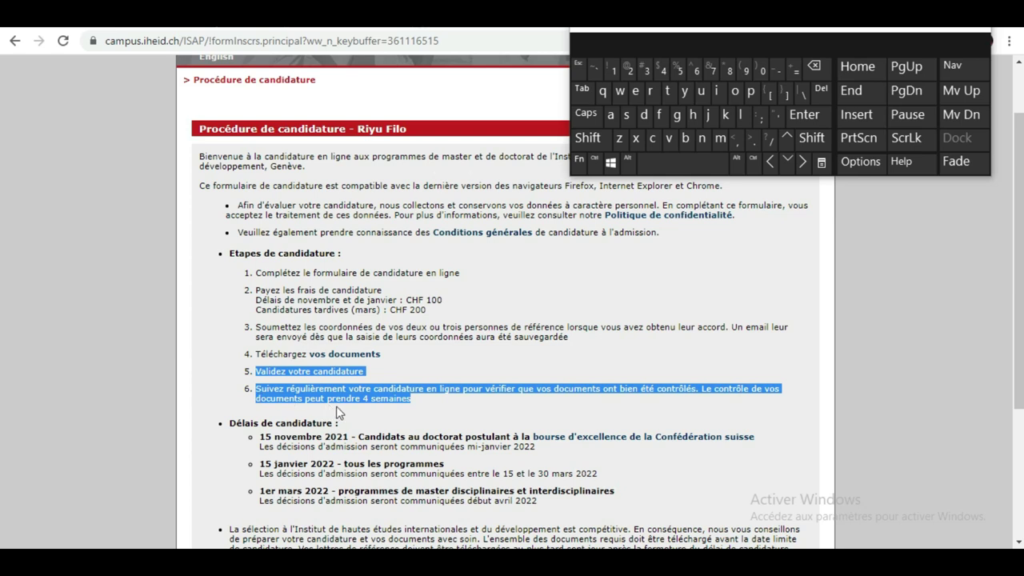
Step: Highlight application step 6 and review the deadlines of 15 novembre 2021, 15 janvier 2022 and 1er mars 2022 with their decision dates
{"action": "left_click", "coordinate": [416, 400]}
{"action": "left_click_drag", "start_coordinate": [416, 400], "coordinate": [251, 390]}
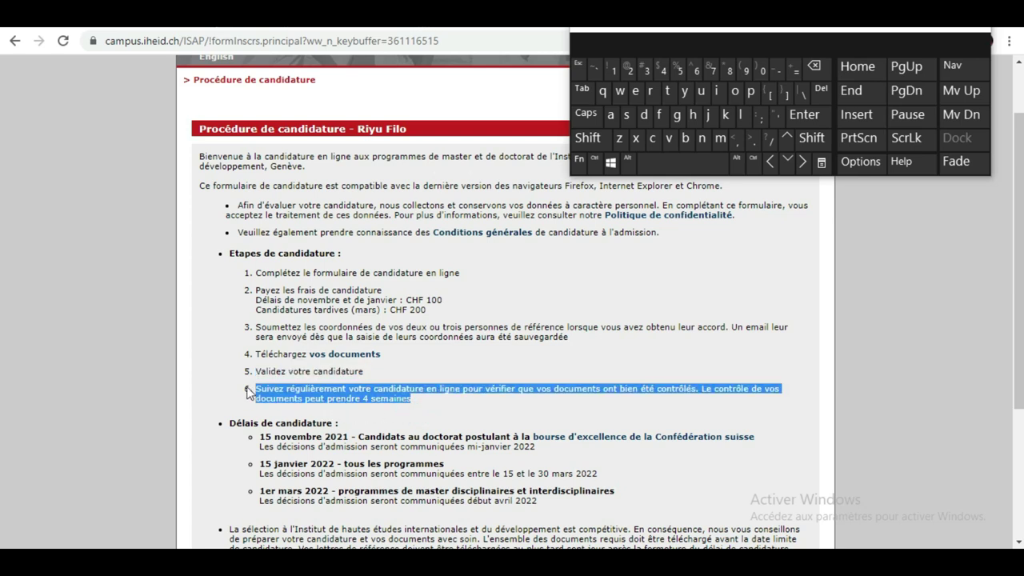
{"action": "scroll", "coordinate": [317, 373], "scroll_direction": "down", "scroll_amount": 2}
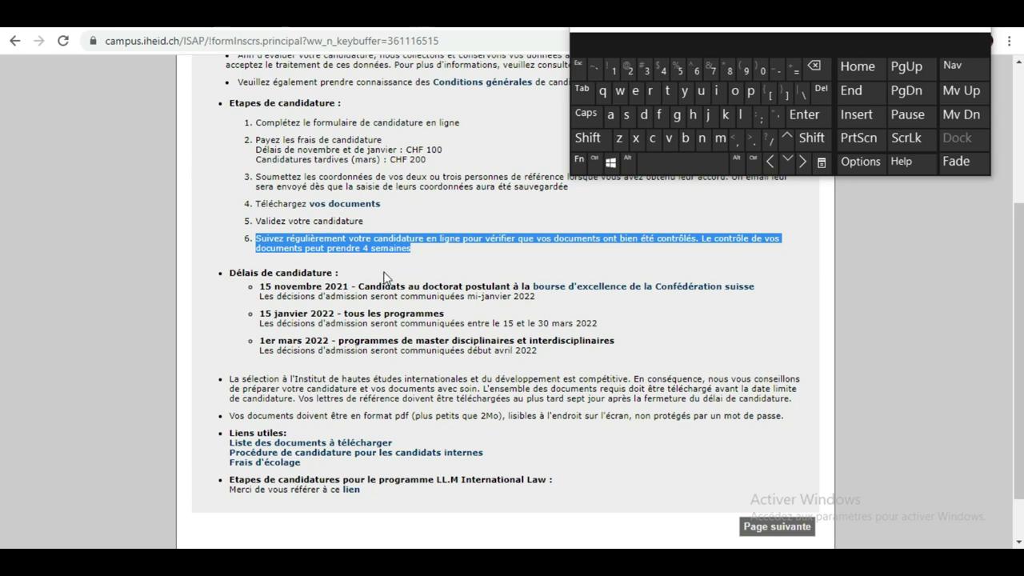
{"action": "left_click_drag", "start_coordinate": [256, 290], "coordinate": [538, 297]}
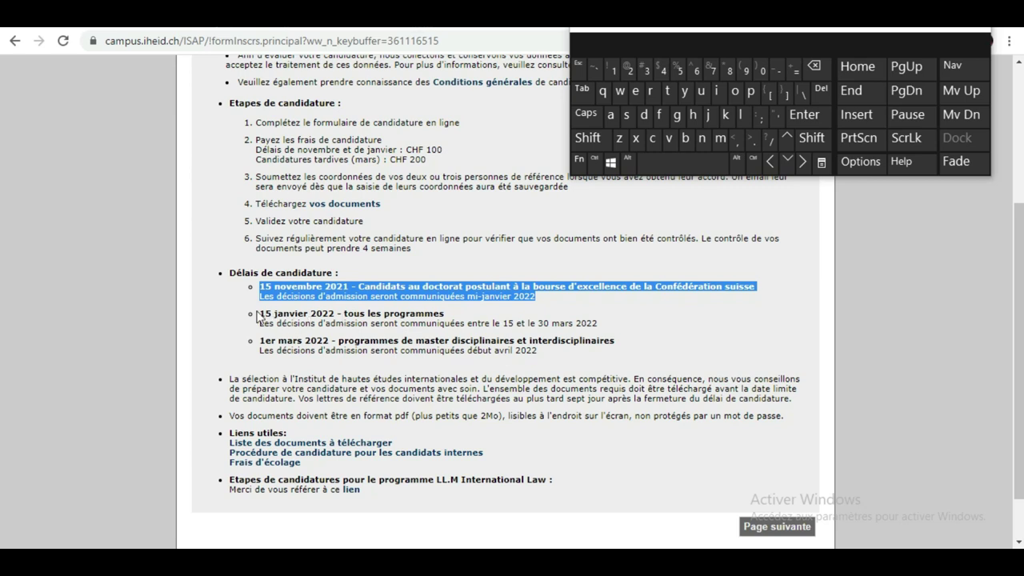
{"action": "left_click_drag", "start_coordinate": [259, 313], "coordinate": [453, 319]}
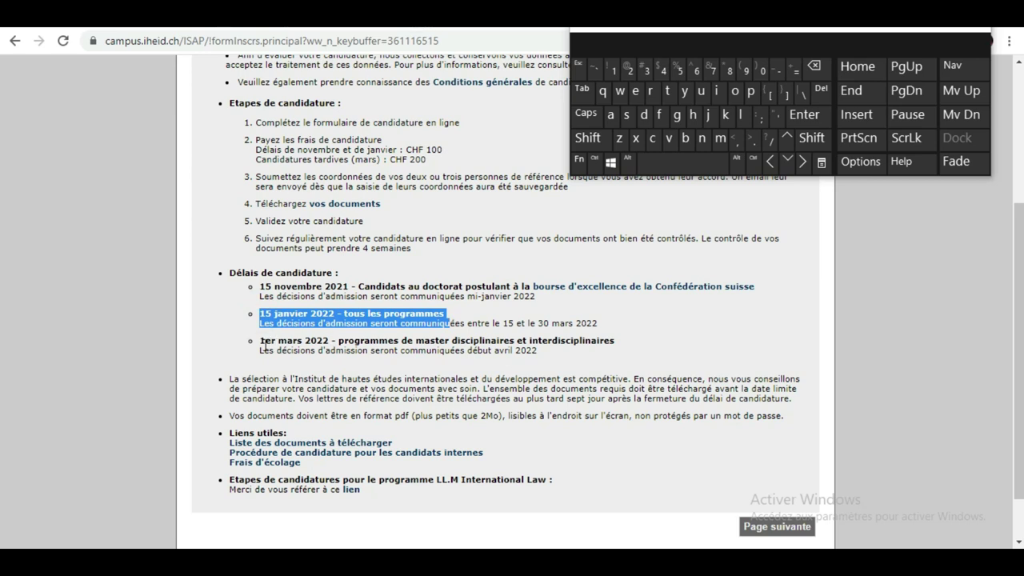
{"action": "left_click_drag", "start_coordinate": [261, 342], "coordinate": [333, 344]}
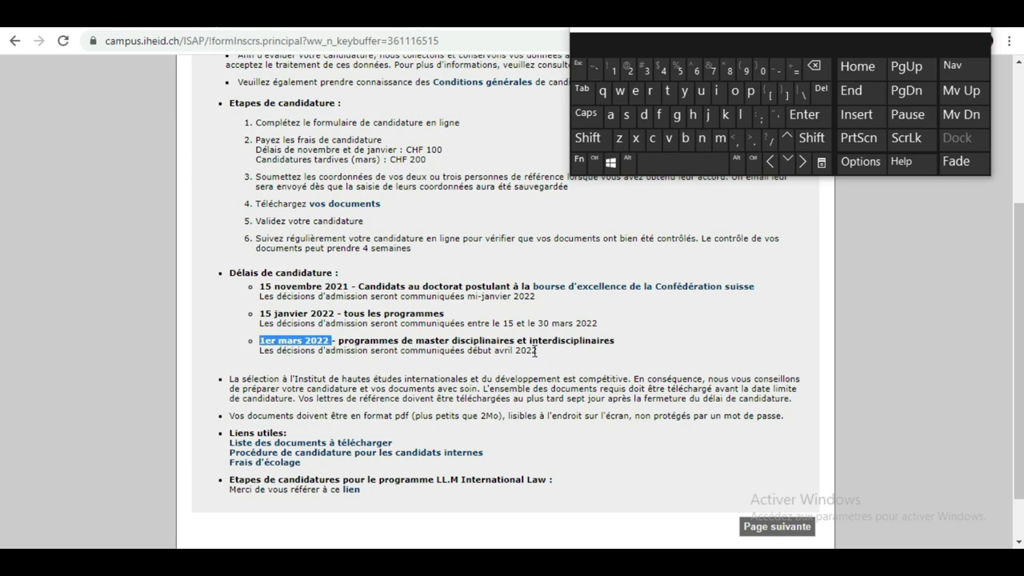
{"action": "left_click_drag", "start_coordinate": [540, 351], "coordinate": [490, 352]}
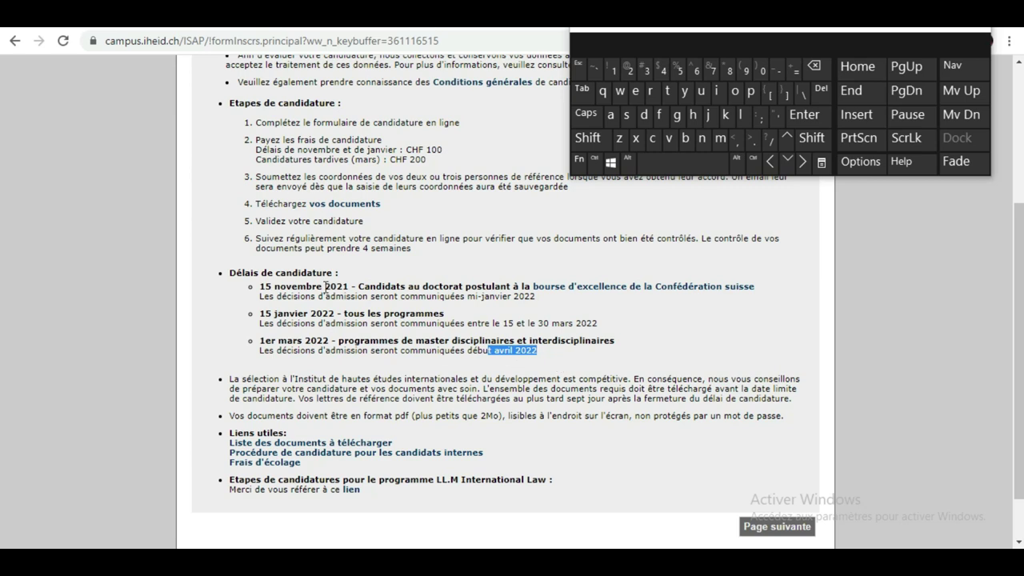
Step: Highlight the sentence on the upload deadline for reference letters and the 2Mo size limit for PDF documents
{"action": "scroll", "coordinate": [326, 287], "scroll_direction": "down", "scroll_amount": 2}
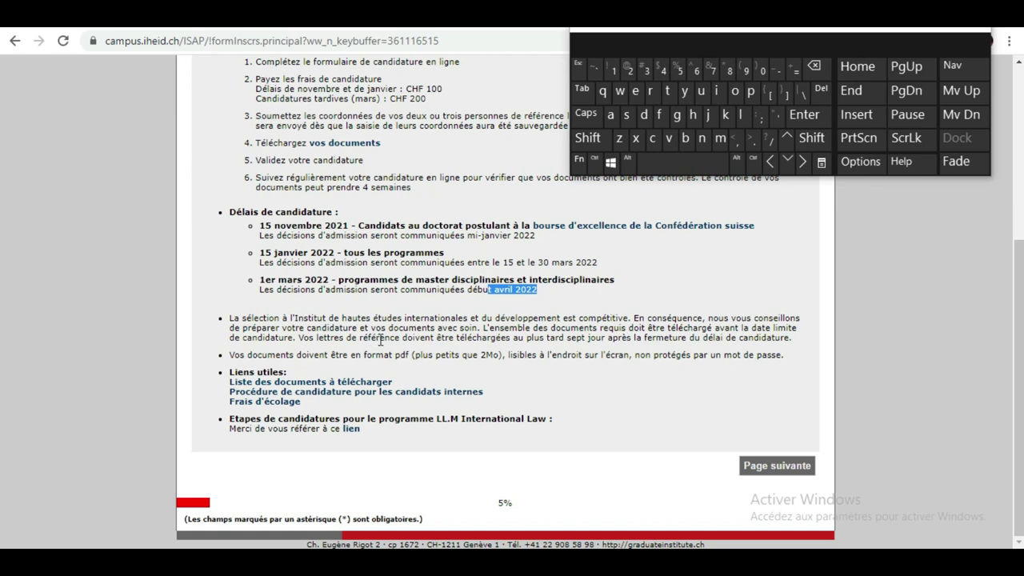
{"action": "left_click_drag", "start_coordinate": [299, 337], "coordinate": [397, 342]}
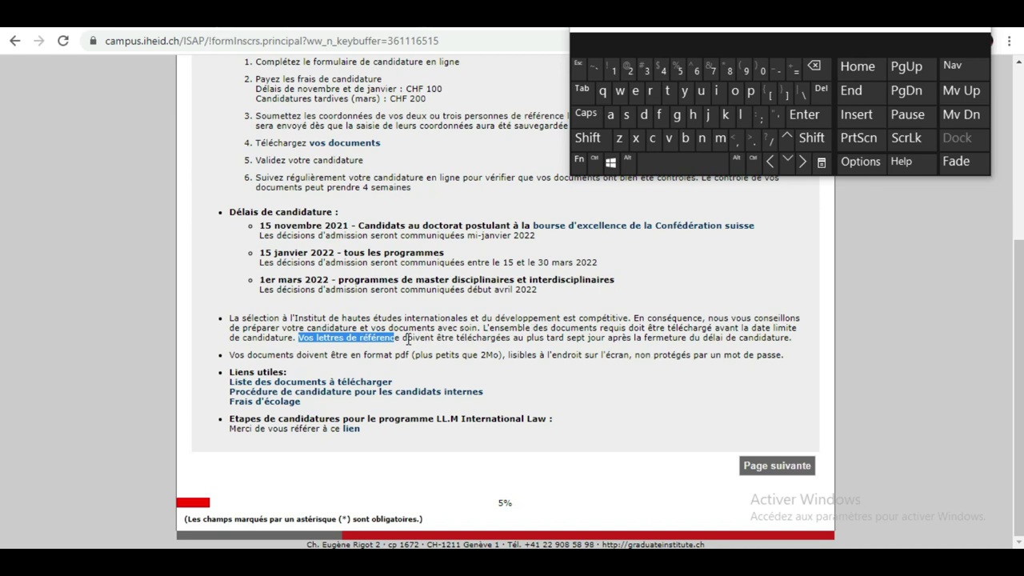
{"action": "left_click_drag", "start_coordinate": [413, 342], "coordinate": [806, 348]}
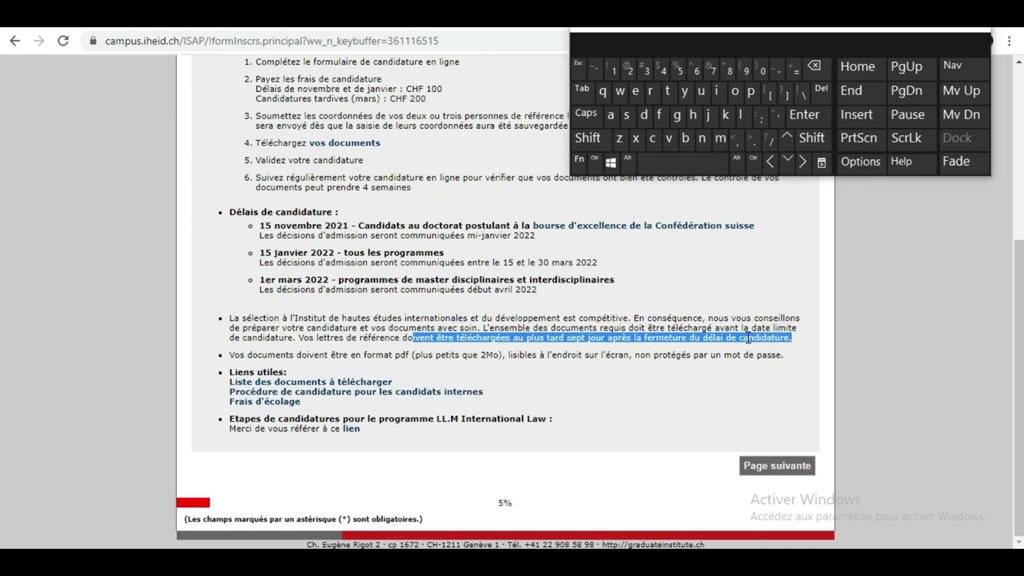
{"action": "left_click", "coordinate": [799, 337]}
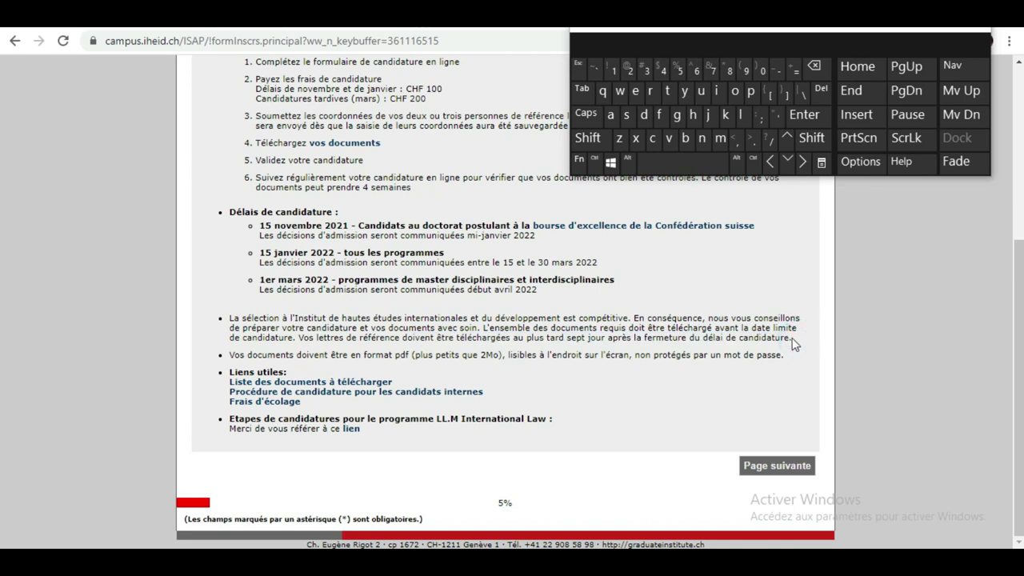
{"action": "left_click_drag", "start_coordinate": [792, 338], "coordinate": [300, 341]}
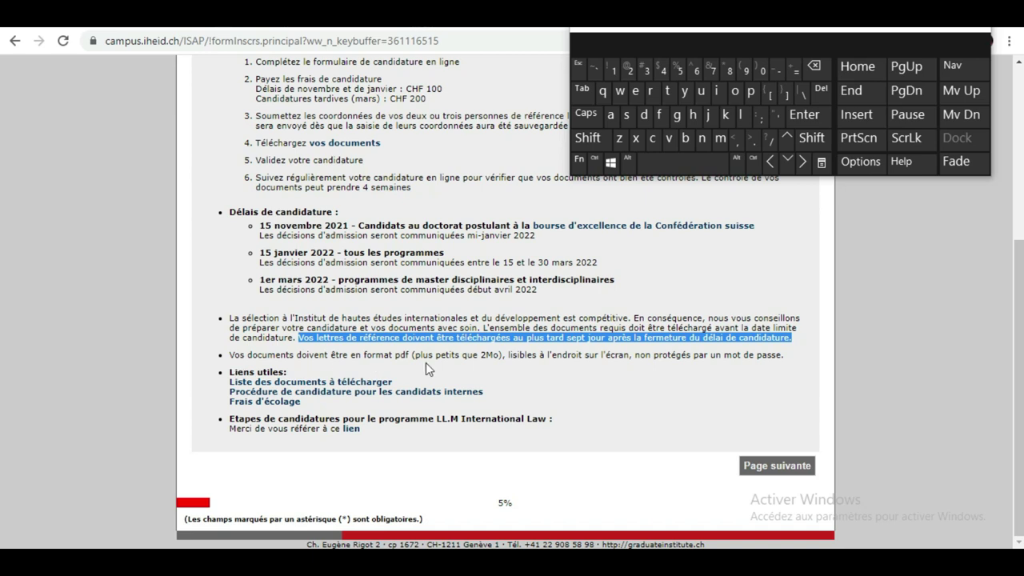
{"action": "left_click_drag", "start_coordinate": [478, 355], "coordinate": [498, 357]}
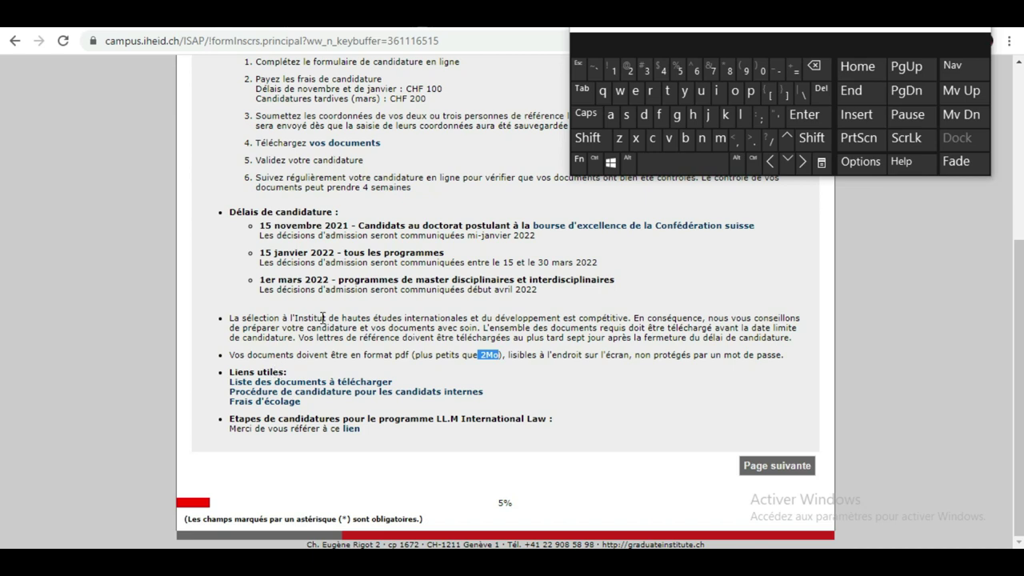
Step: Open the Liste des documents à télécharger and highlight the requirements under Tous les candidats
{"action": "left_click", "coordinate": [317, 386]}
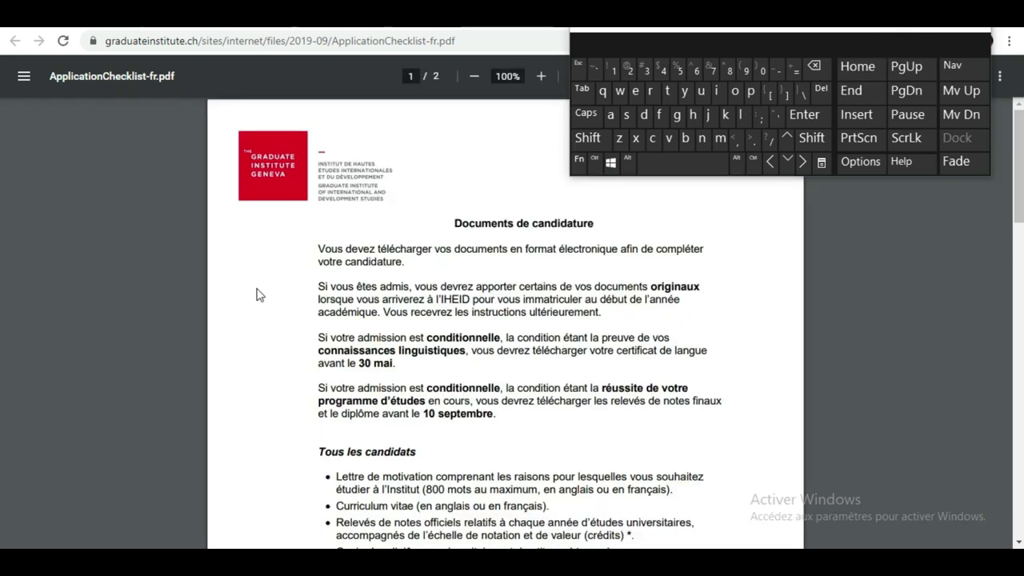
{"action": "scroll", "coordinate": [324, 421], "scroll_direction": "down", "scroll_amount": 3}
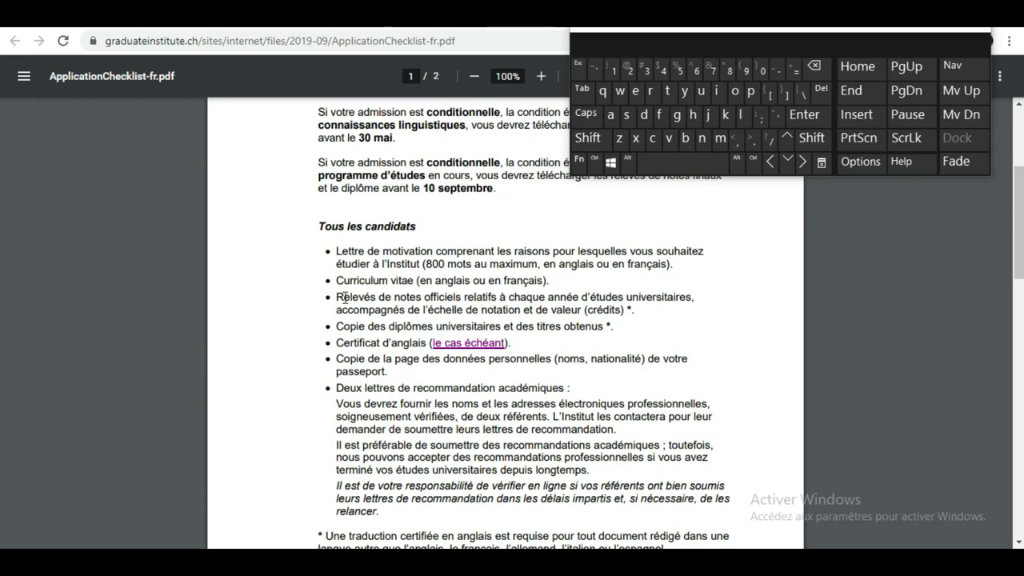
{"action": "left_click_drag", "start_coordinate": [320, 251], "coordinate": [568, 375]}
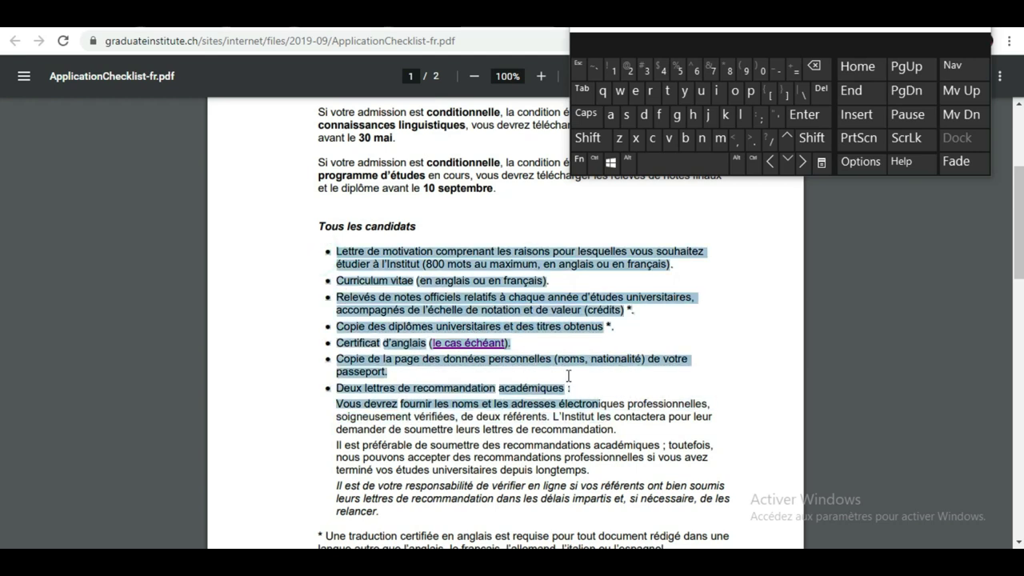
{"action": "left_click", "coordinate": [236, 276]}
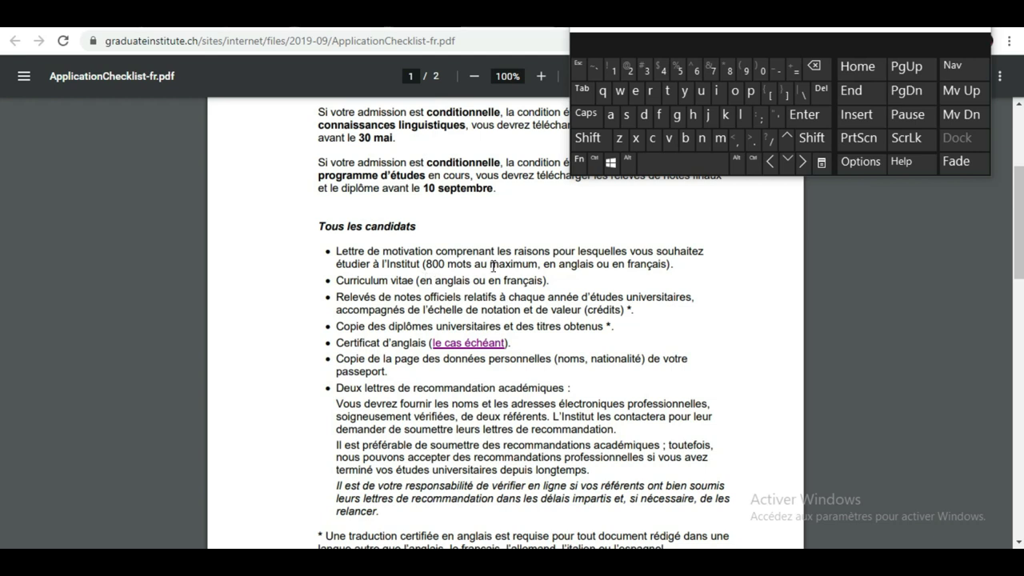
Step: Review the required motivation letter languages, curriculum vitae, diploma copies and English certificate, highlighting each in the checklist
{"action": "left_click_drag", "start_coordinate": [427, 264], "coordinate": [693, 272]}
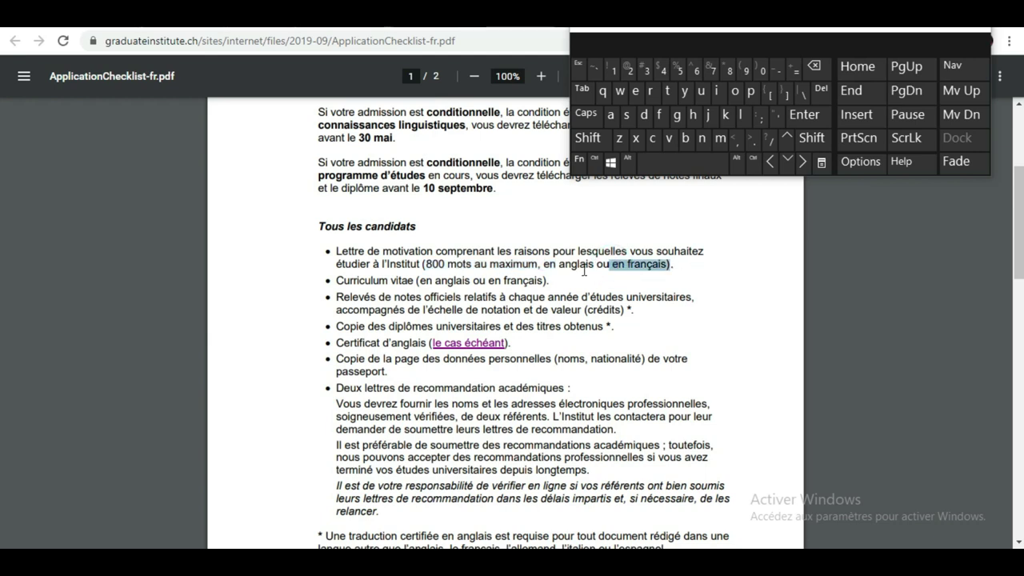
{"action": "left_click_drag", "start_coordinate": [594, 265], "coordinate": [547, 265]}
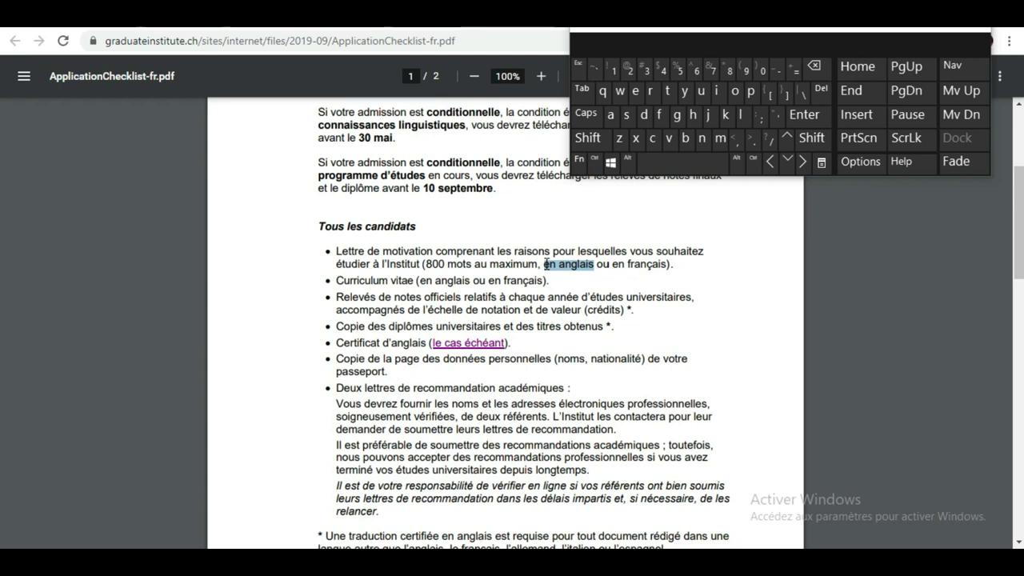
{"action": "left_click_drag", "start_coordinate": [331, 280], "coordinate": [410, 274]}
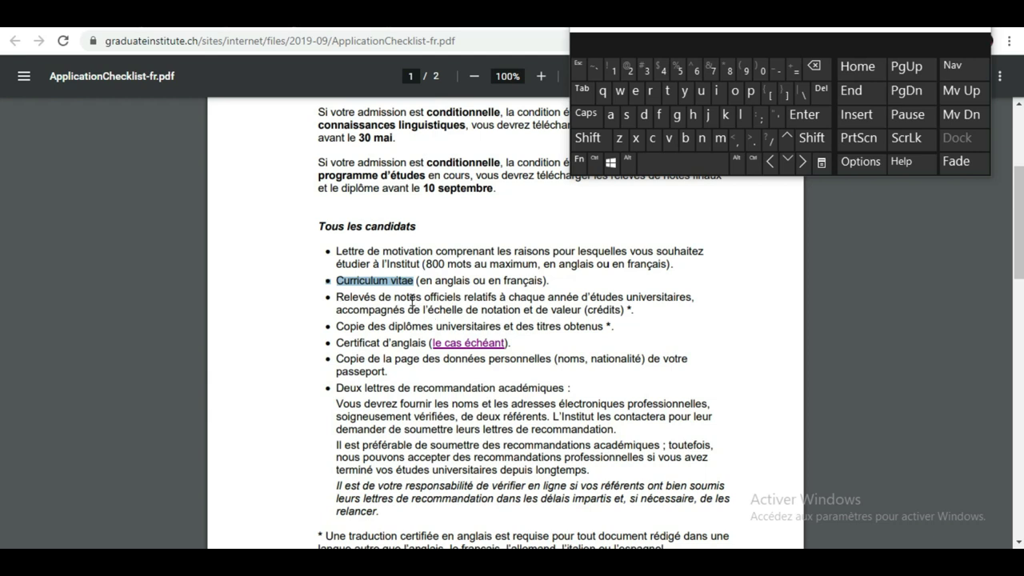
{"action": "left_click_drag", "start_coordinate": [335, 327], "coordinate": [608, 327]}
{"action": "left_click", "coordinate": [619, 327]}
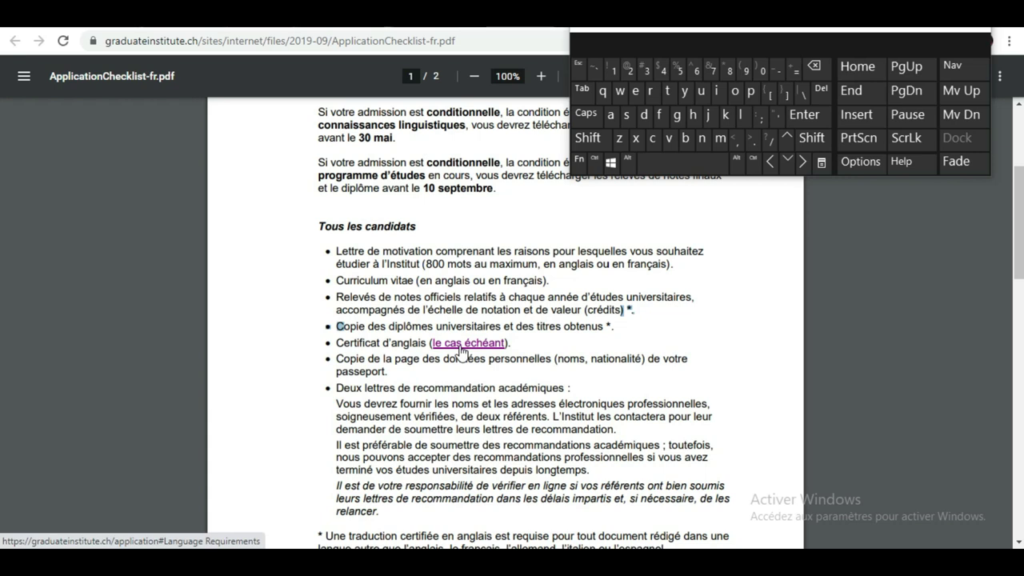
{"action": "left_click_drag", "start_coordinate": [331, 350], "coordinate": [412, 348]}
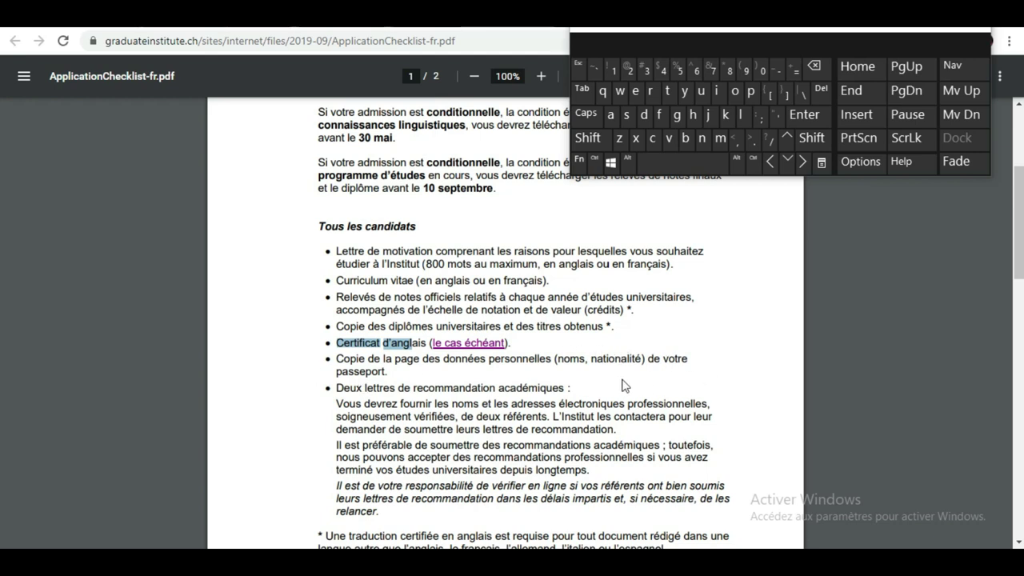
Step: Highlight the two academic recommendation letters requirement and the sentence about the Institute contacting the referees
{"action": "left_click_drag", "start_coordinate": [571, 388], "coordinate": [336, 393]}
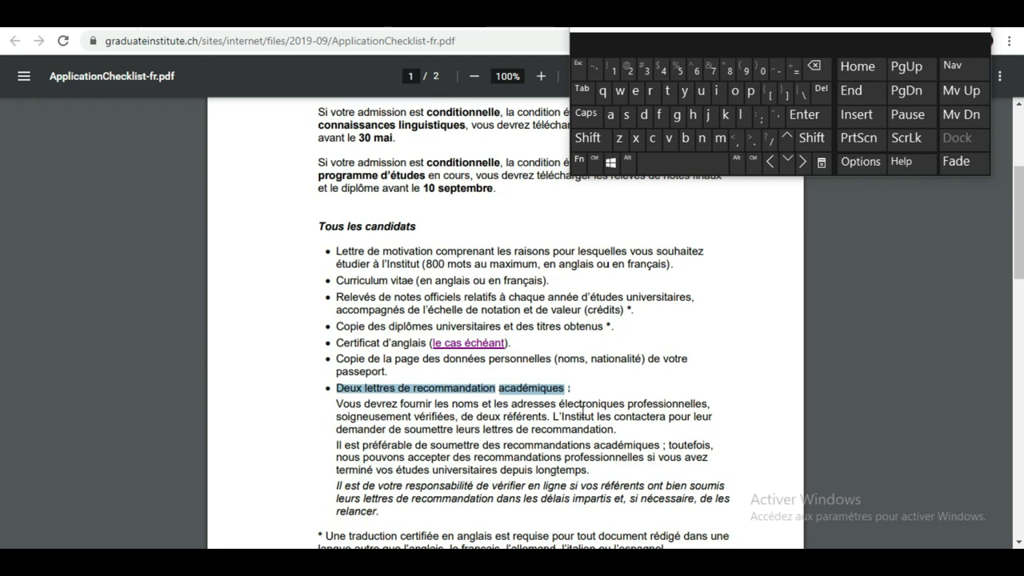
{"action": "left_click", "coordinate": [552, 411]}
{"action": "left_click_drag", "start_coordinate": [551, 412], "coordinate": [615, 433]}
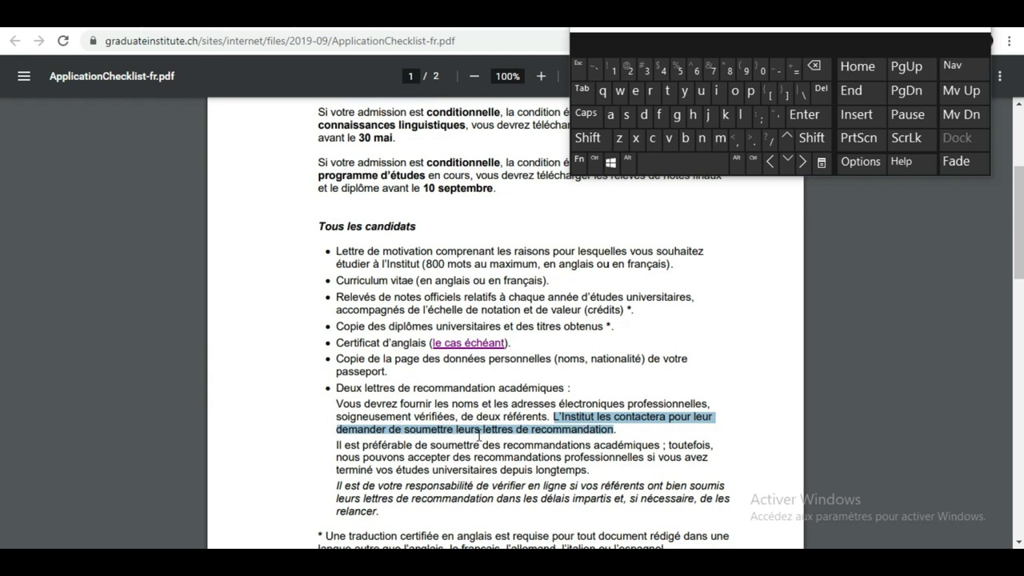
{"action": "left_click", "coordinate": [635, 431]}
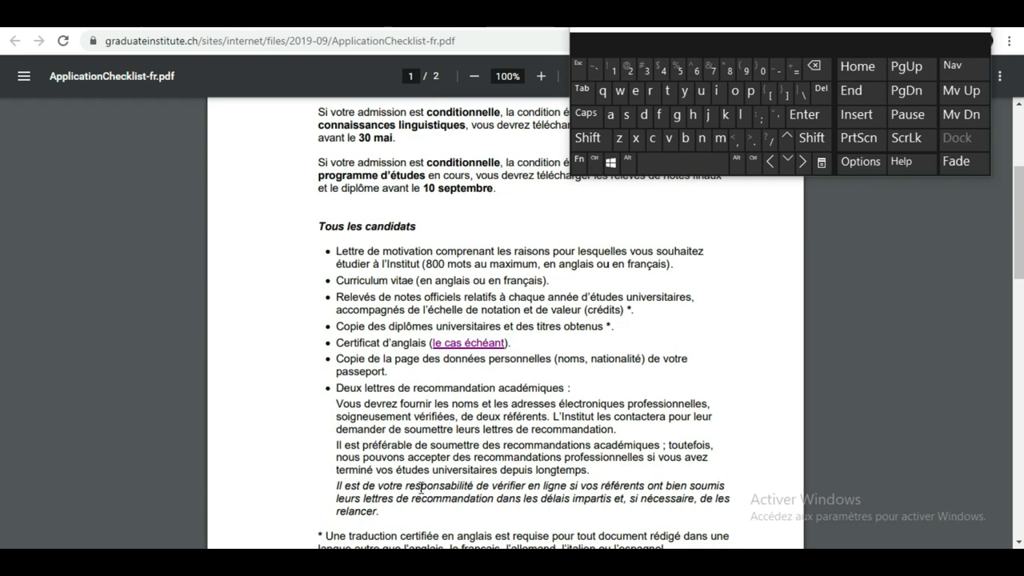
Step: Dismiss the advertising notification and highlight the note on certified English translations below the recommendation letter requirements
{"action": "scroll", "coordinate": [652, 383], "scroll_direction": "down", "scroll_amount": 1}
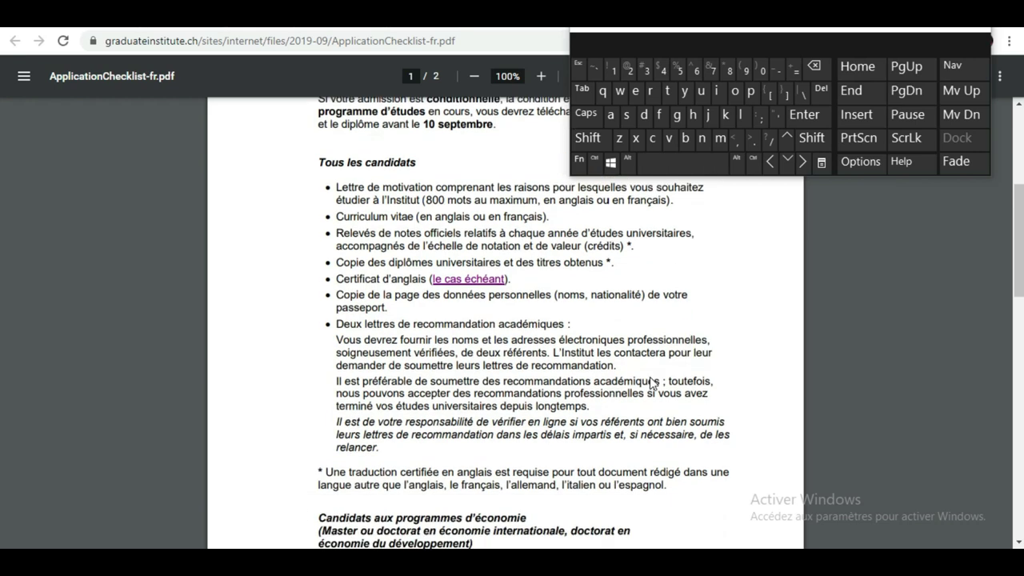
{"action": "scroll", "coordinate": [652, 382], "scroll_direction": "down", "scroll_amount": 1}
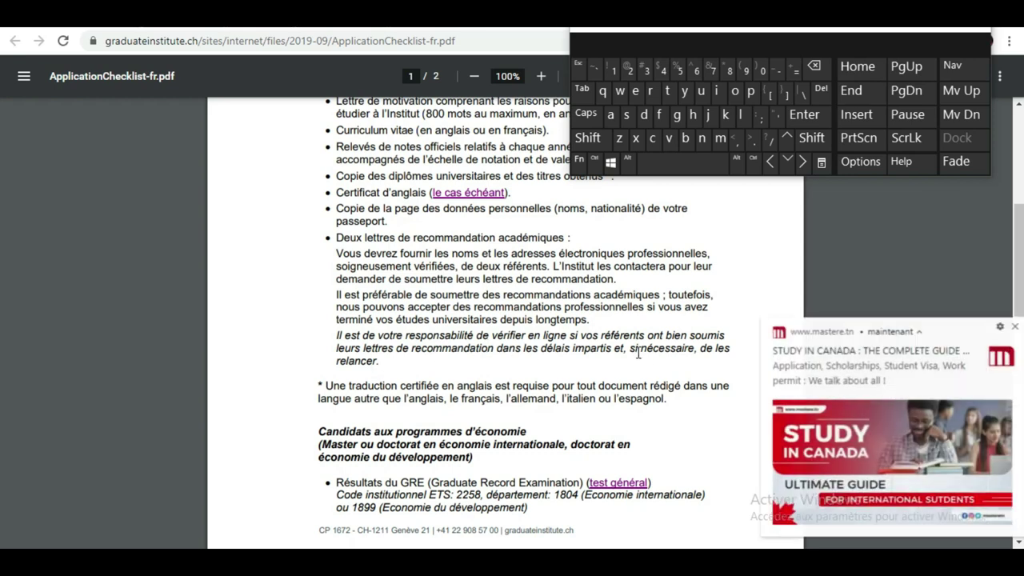
{"action": "left_click", "coordinate": [1005, 329]}
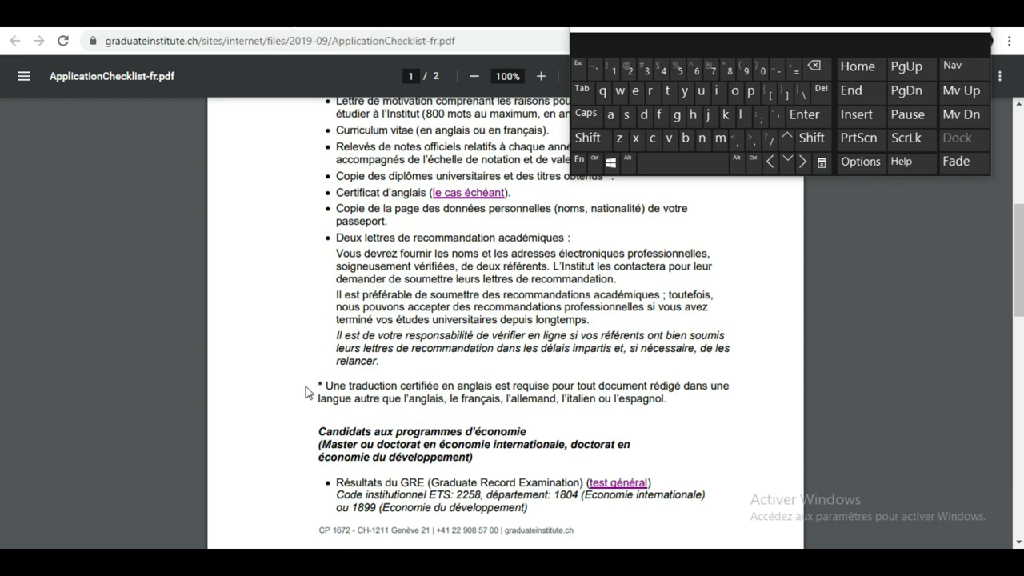
{"action": "left_click_drag", "start_coordinate": [327, 384], "coordinate": [671, 400]}
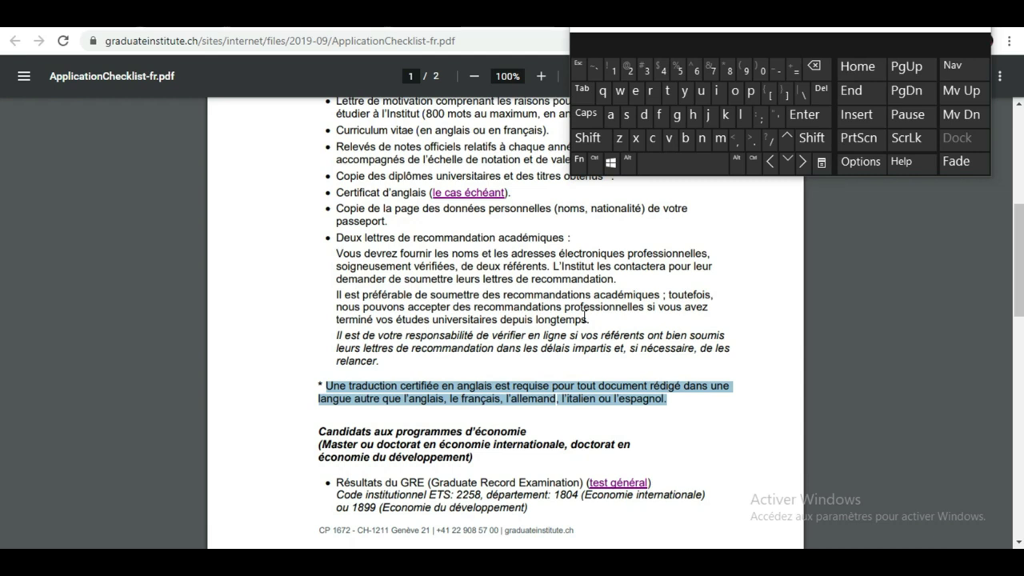
Step: Examine the checklist's additional documents for economics, doctoral, Harvard Kennedy School dual master and financial aid candidates
{"action": "scroll", "coordinate": [584, 319], "scroll_direction": "down", "scroll_amount": 2}
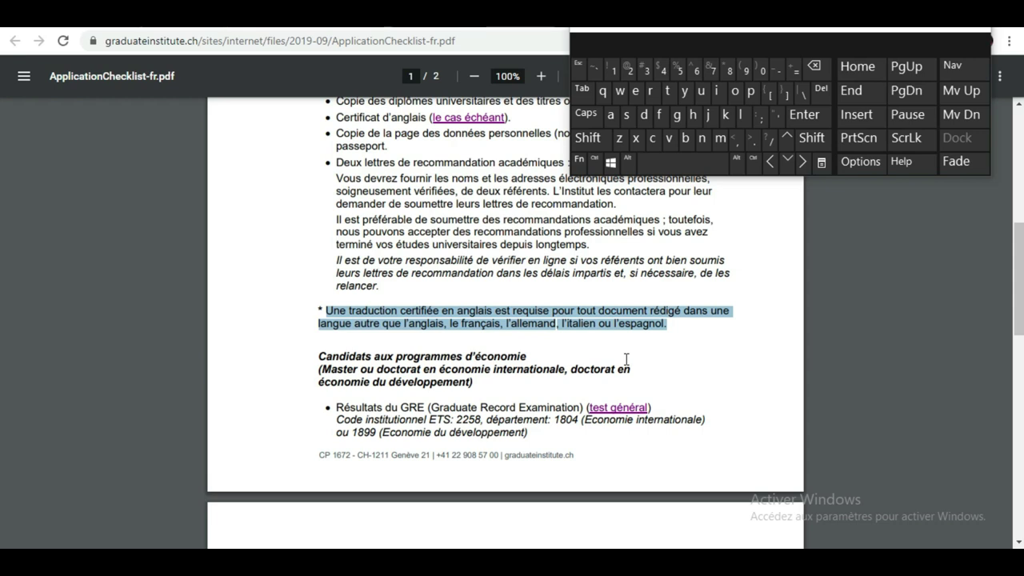
{"action": "scroll", "coordinate": [627, 359], "scroll_direction": "up", "scroll_amount": 2}
{"action": "scroll", "coordinate": [627, 359], "scroll_direction": "down", "scroll_amount": 10}
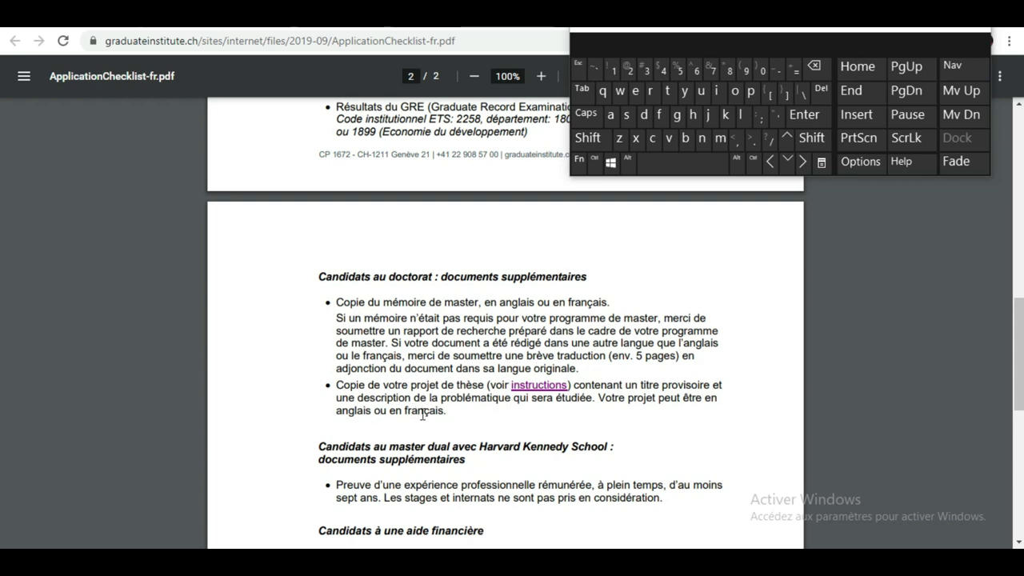
{"action": "scroll", "coordinate": [505, 344], "scroll_direction": "down", "scroll_amount": 4}
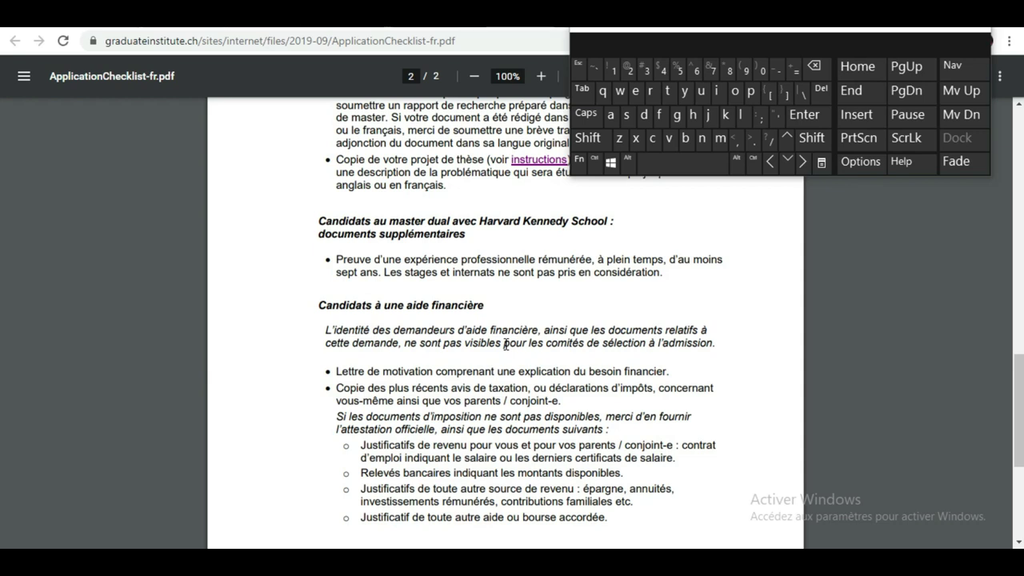
{"action": "scroll", "coordinate": [506, 344], "scroll_direction": "down", "scroll_amount": 3}
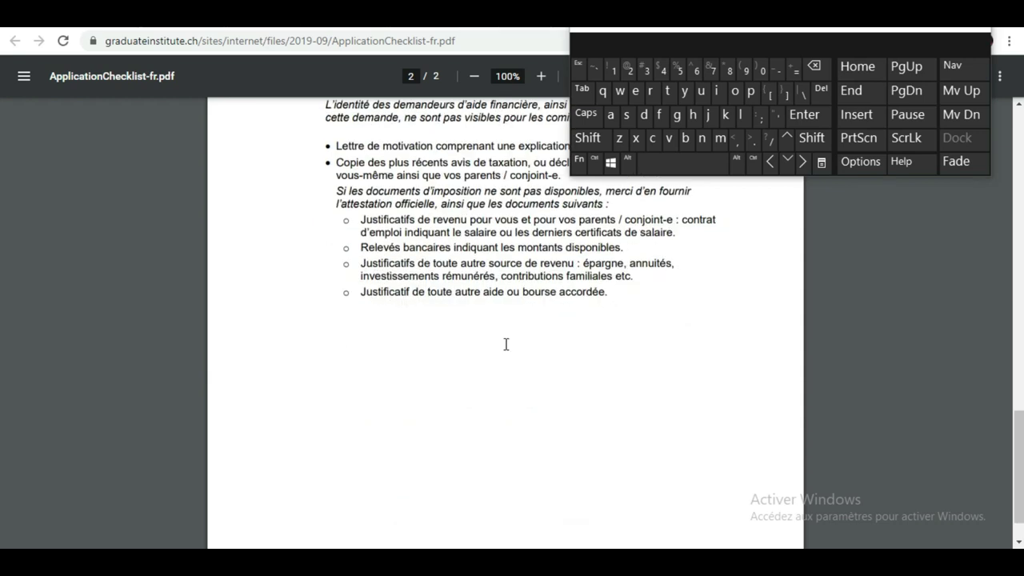
Step: Return to the first page of the checklist and highlight the whole Tous les candidats section through the start of the translation note
{"action": "scroll", "coordinate": [506, 344], "scroll_direction": "up", "scroll_amount": 4}
{"action": "scroll", "coordinate": [506, 344], "scroll_direction": "up", "scroll_amount": 12}
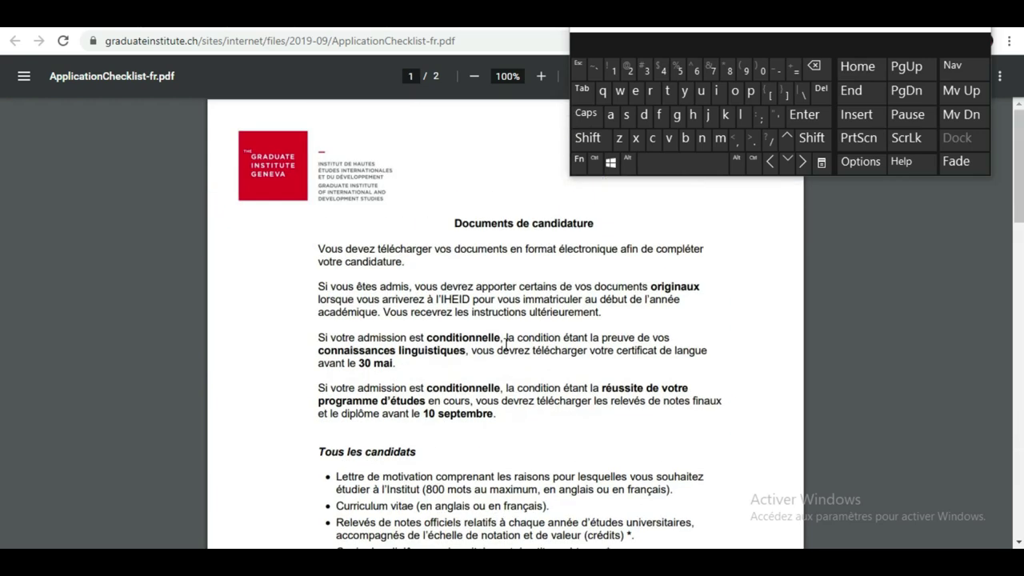
{"action": "scroll", "coordinate": [506, 344], "scroll_direction": "down", "scroll_amount": 3}
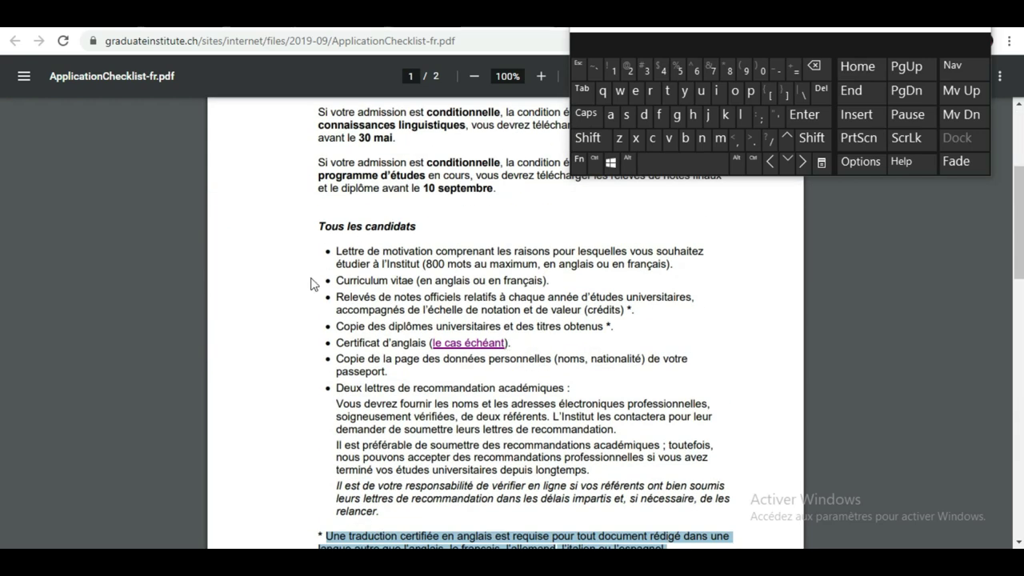
{"action": "left_click_drag", "start_coordinate": [334, 239], "coordinate": [734, 541]}
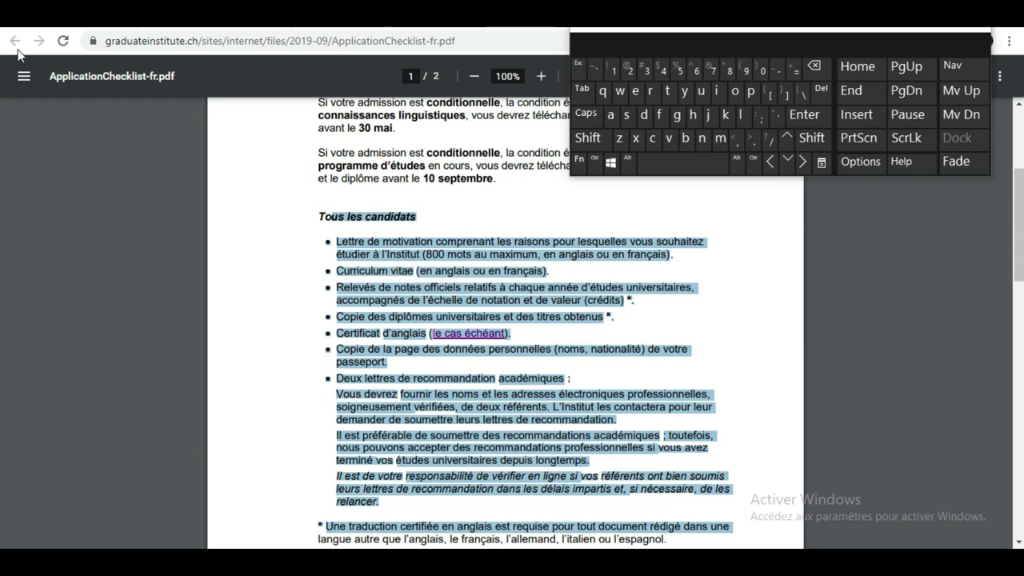
Step: Move the on-screen keyboard aside, return to the application form and proceed from the Procédure de candidature page to Données personnelles
{"action": "left_click_drag", "start_coordinate": [868, 30], "coordinate": [891, 154]}
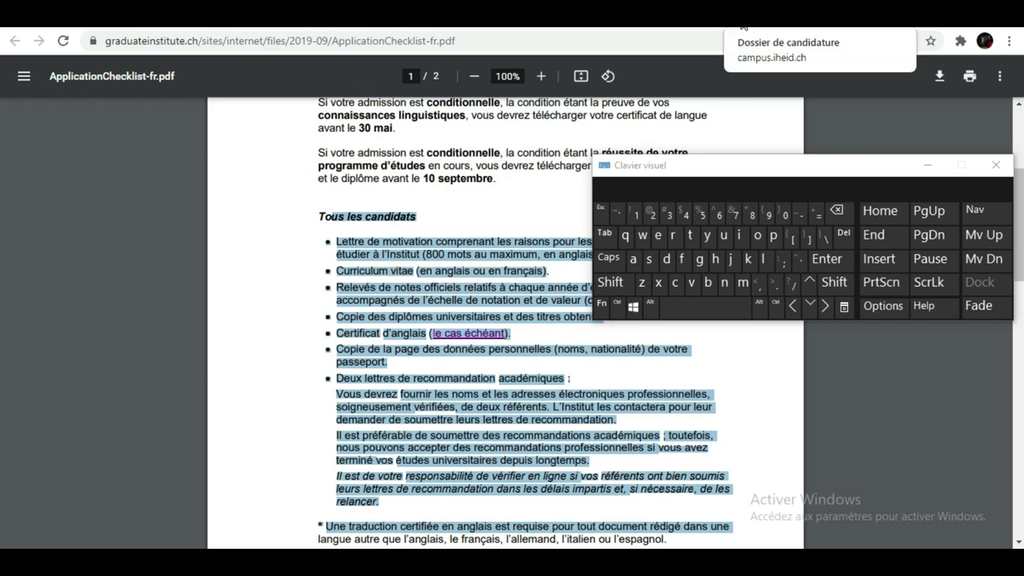
{"action": "left_click", "coordinate": [742, 26]}
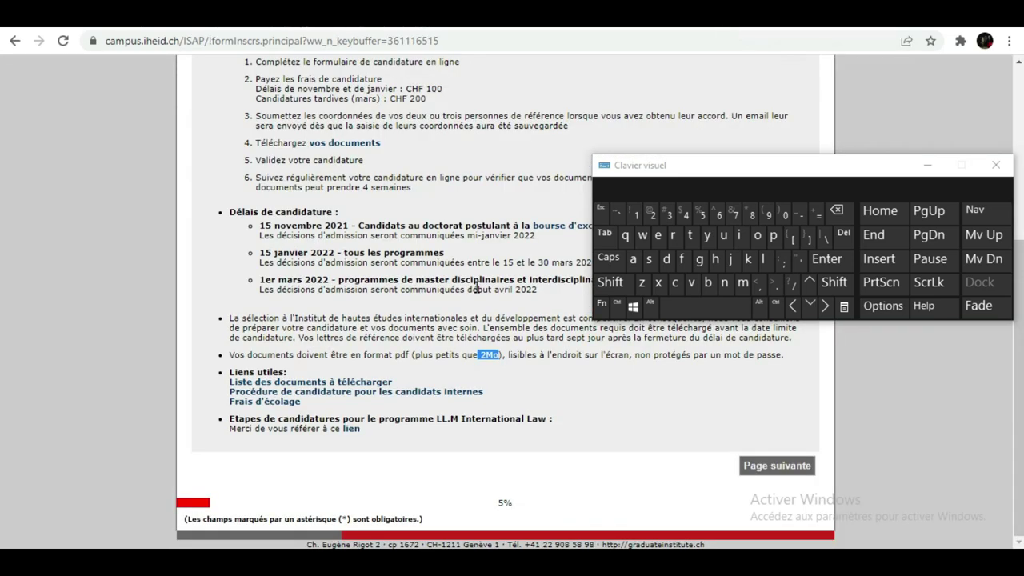
{"action": "scroll", "coordinate": [465, 322], "scroll_direction": "up", "scroll_amount": 4}
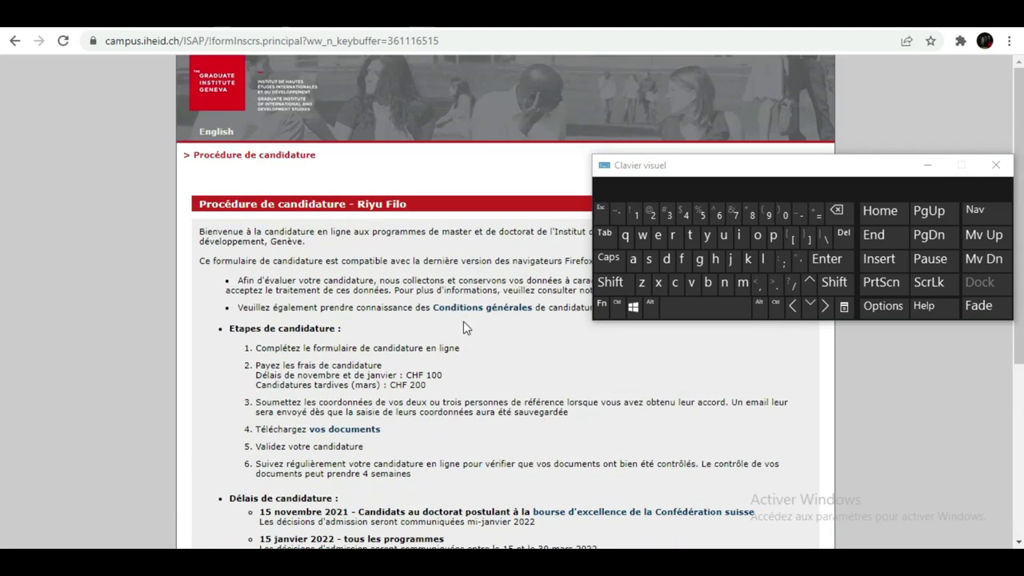
{"action": "scroll", "coordinate": [463, 321], "scroll_direction": "down", "scroll_amount": 4}
{"action": "scroll", "coordinate": [463, 321], "scroll_direction": "up", "scroll_amount": 2}
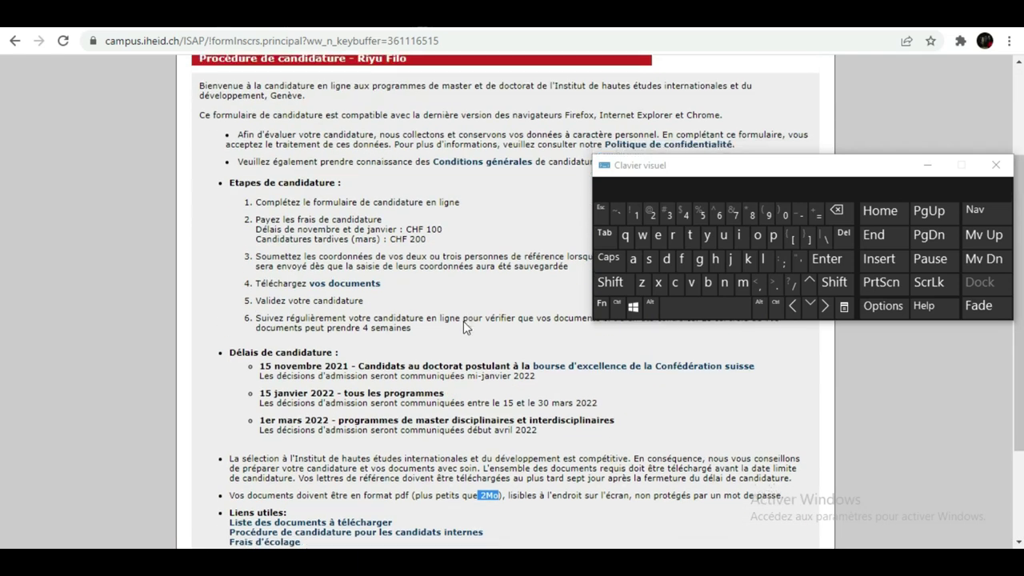
{"action": "scroll", "coordinate": [463, 321], "scroll_direction": "down", "scroll_amount": 2}
{"action": "left_click", "coordinate": [761, 471]}
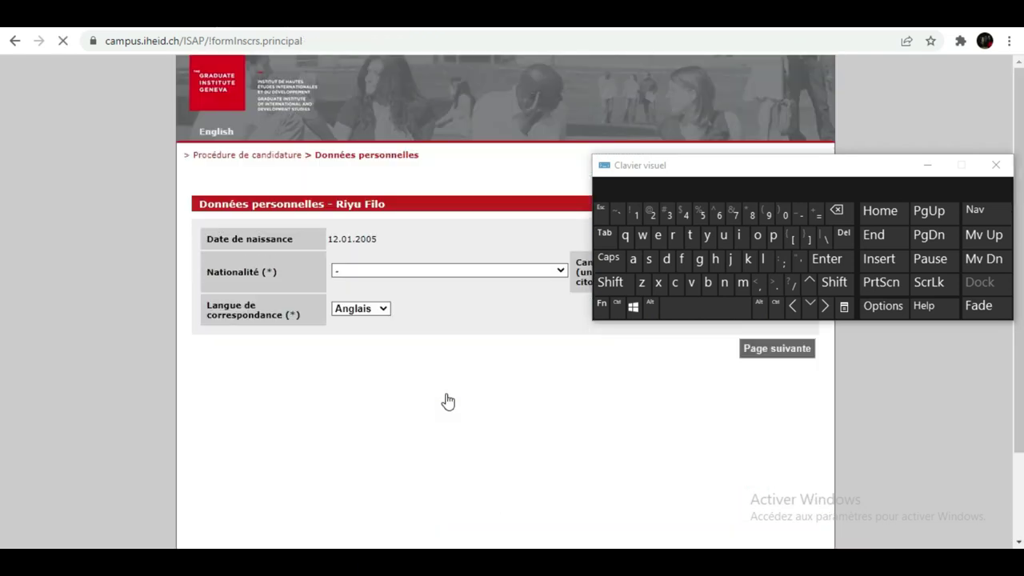
Step: Move the on-screen keyboard off the form, view the nationality list and try to open the Canton d'origine options
{"action": "left_click_drag", "start_coordinate": [819, 171], "coordinate": [661, 406]}
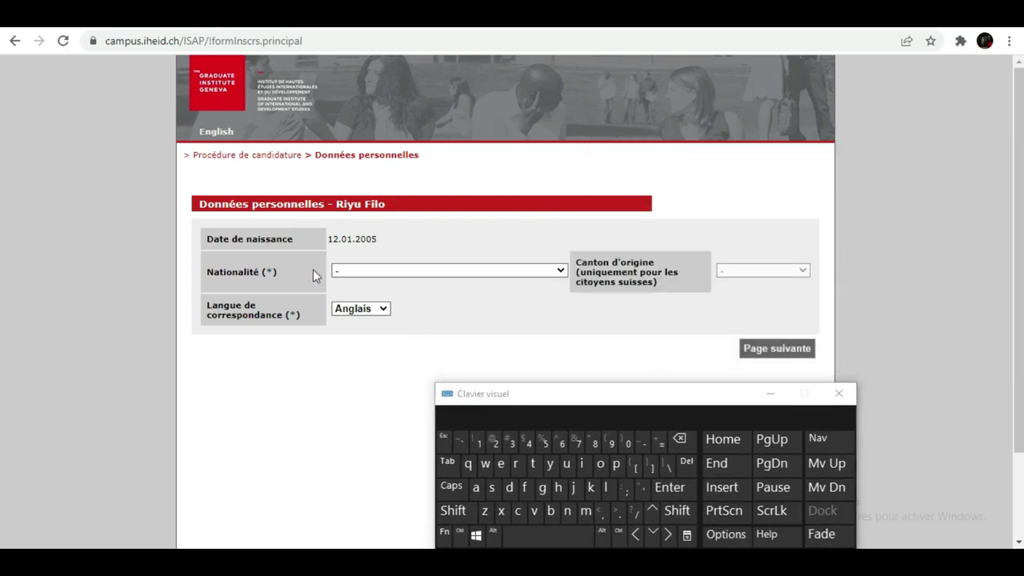
{"action": "left_click", "coordinate": [555, 272]}
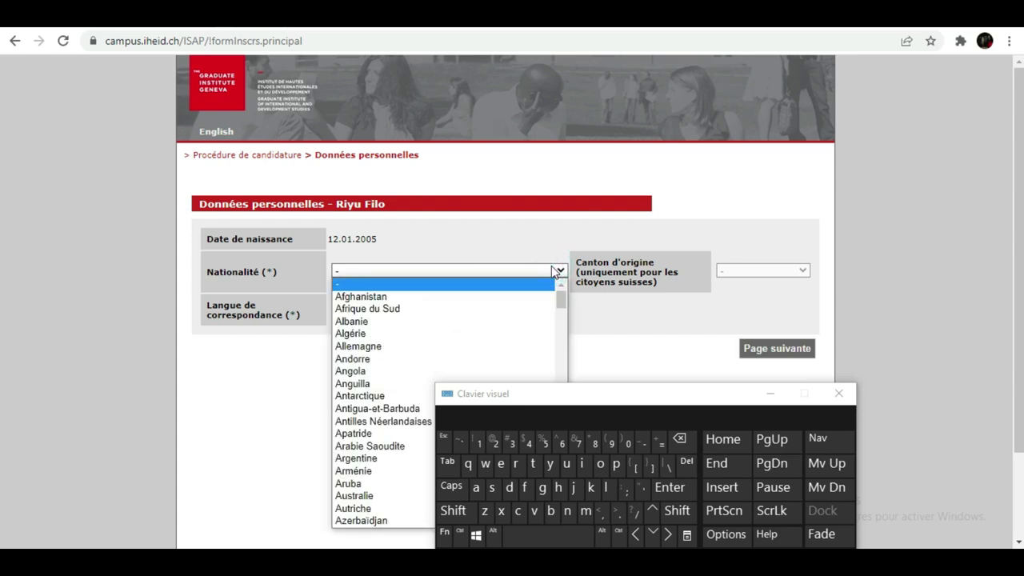
{"action": "left_click", "coordinate": [784, 272]}
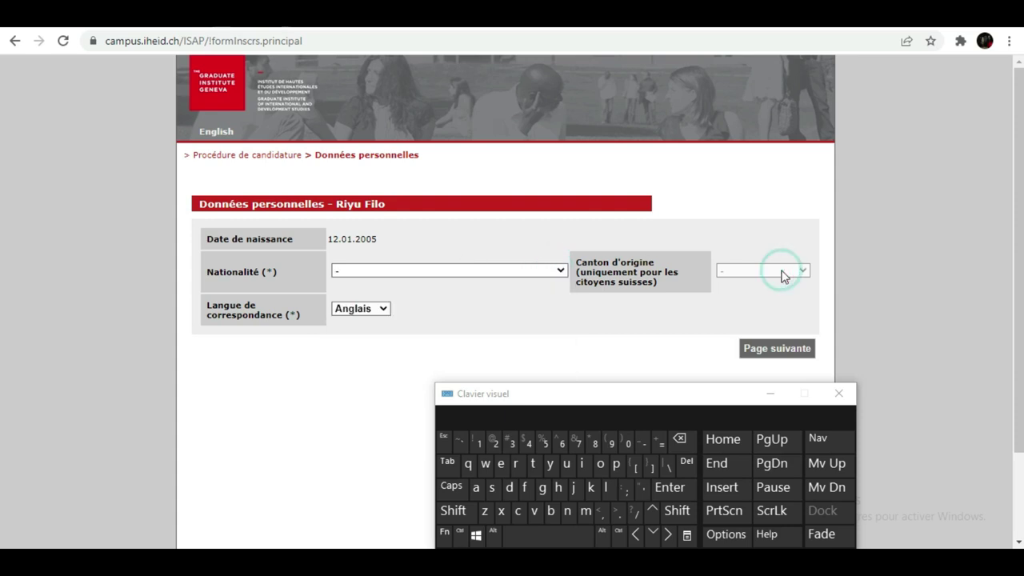
{"action": "left_click", "coordinate": [804, 271]}
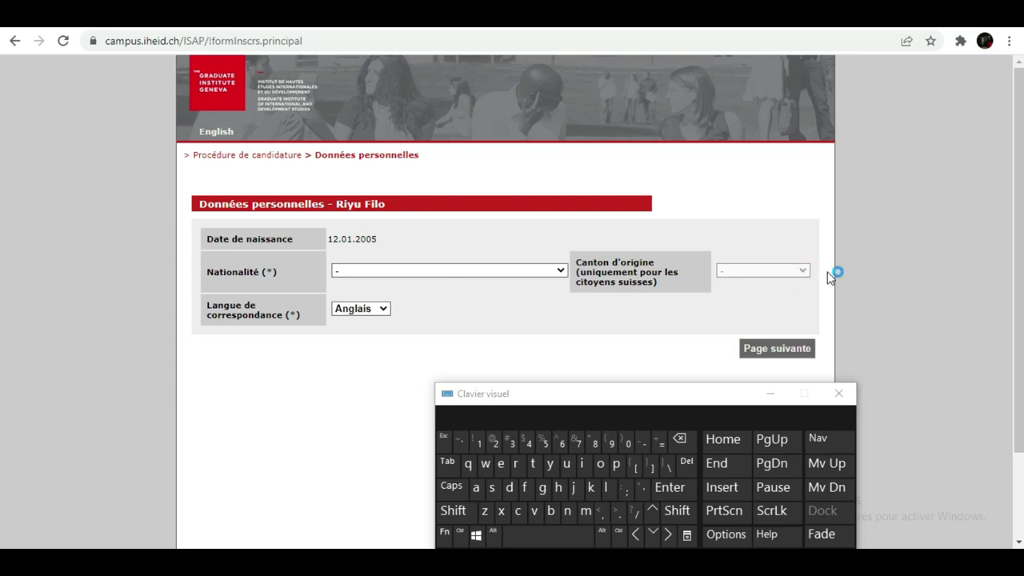
{"action": "left_click", "coordinate": [784, 277]}
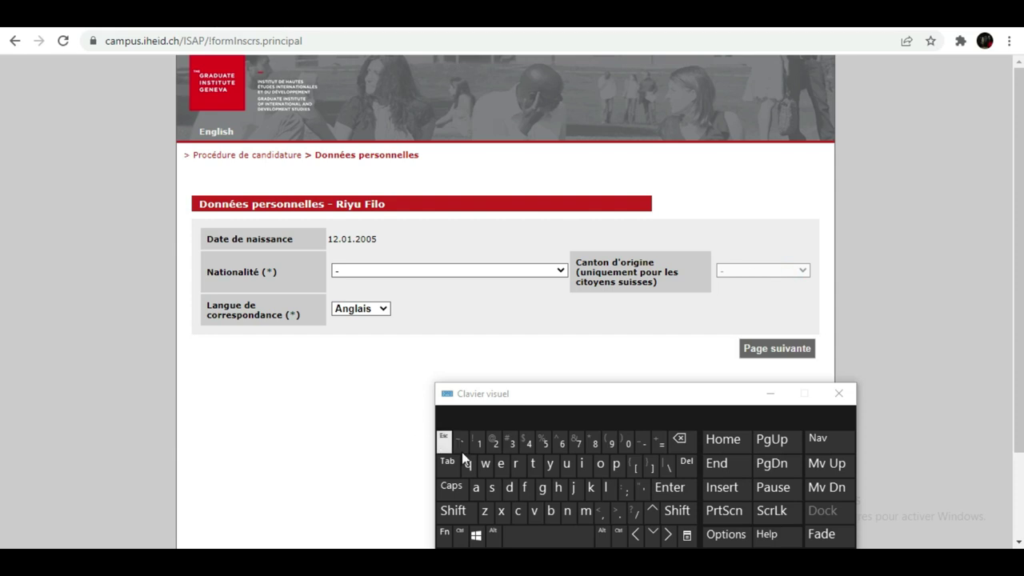
Step: Clear the on-screen keyboard from below the form and try to submit the personal data page without choosing a nationality
{"action": "left_click_drag", "start_coordinate": [563, 398], "coordinate": [730, 81]}
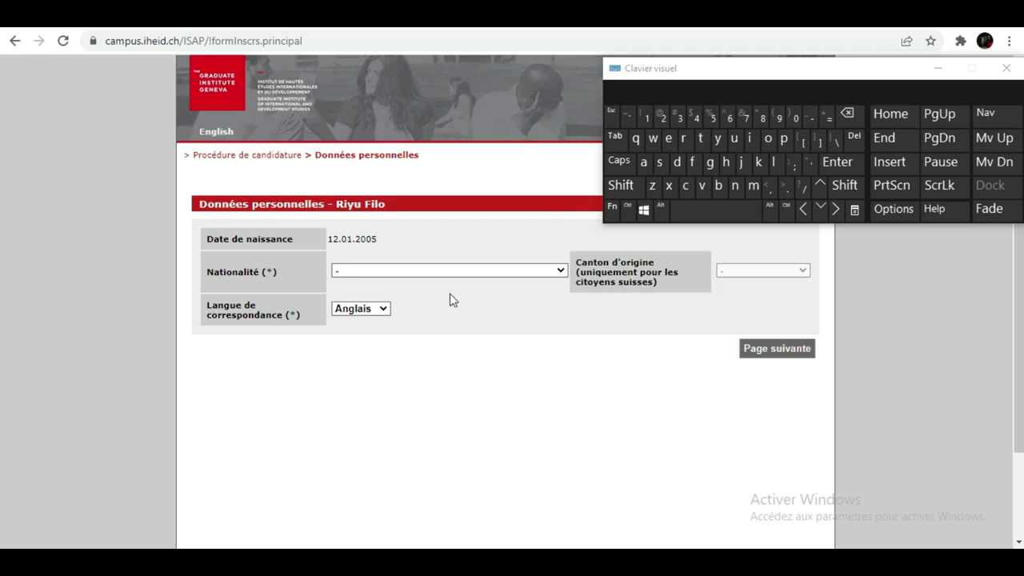
{"action": "scroll", "coordinate": [450, 300], "scroll_direction": "down", "scroll_amount": 2}
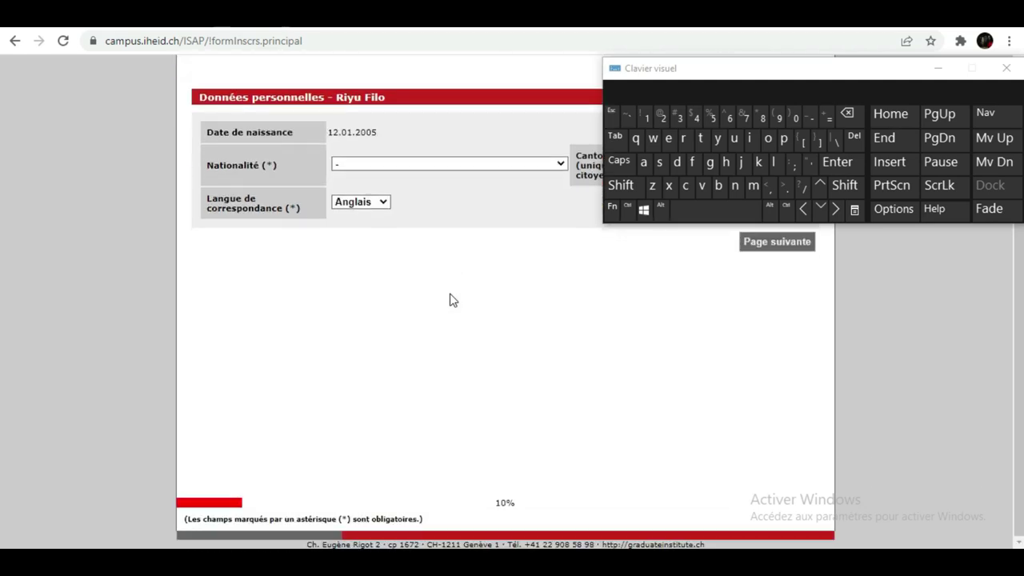
{"action": "scroll", "coordinate": [449, 300], "scroll_direction": "up", "scroll_amount": 2}
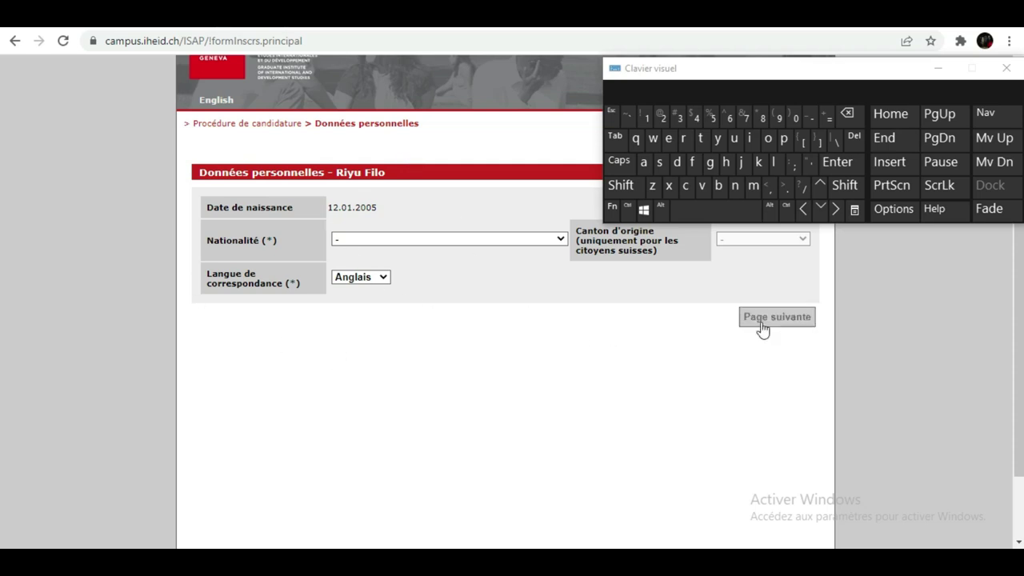
{"action": "scroll", "coordinate": [437, 360], "scroll_direction": "up", "scroll_amount": 1}
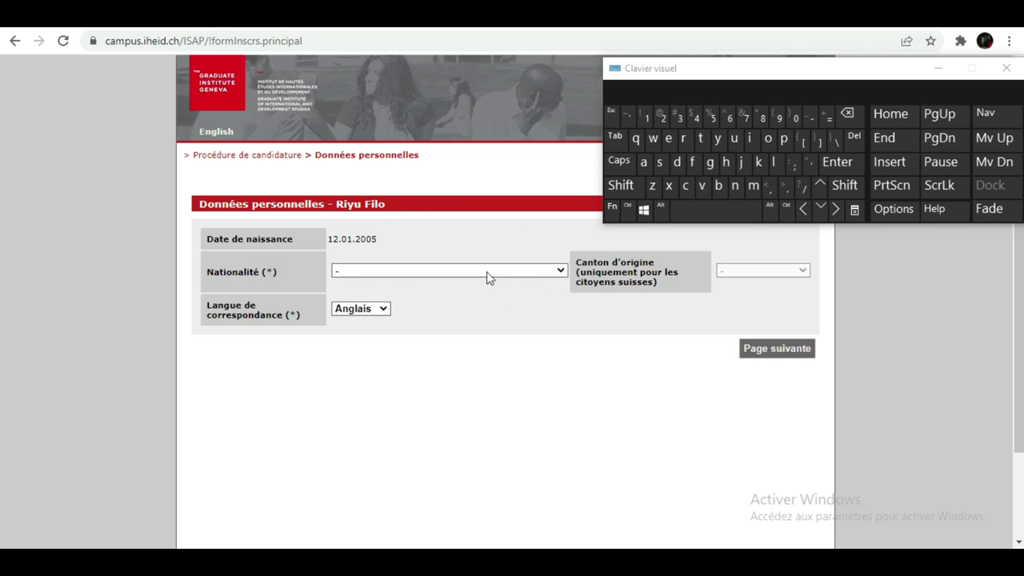
{"action": "left_click", "coordinate": [763, 353]}
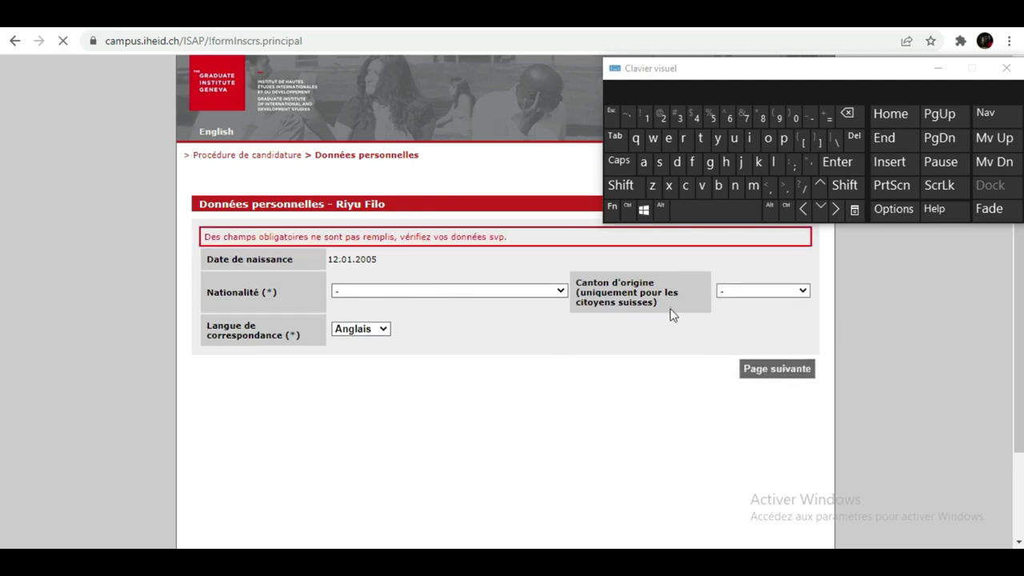
Step: Set the nationality to Côte d'Ivoire on the personal data page
{"action": "scroll", "coordinate": [585, 315], "scroll_direction": "up", "scroll_amount": 1}
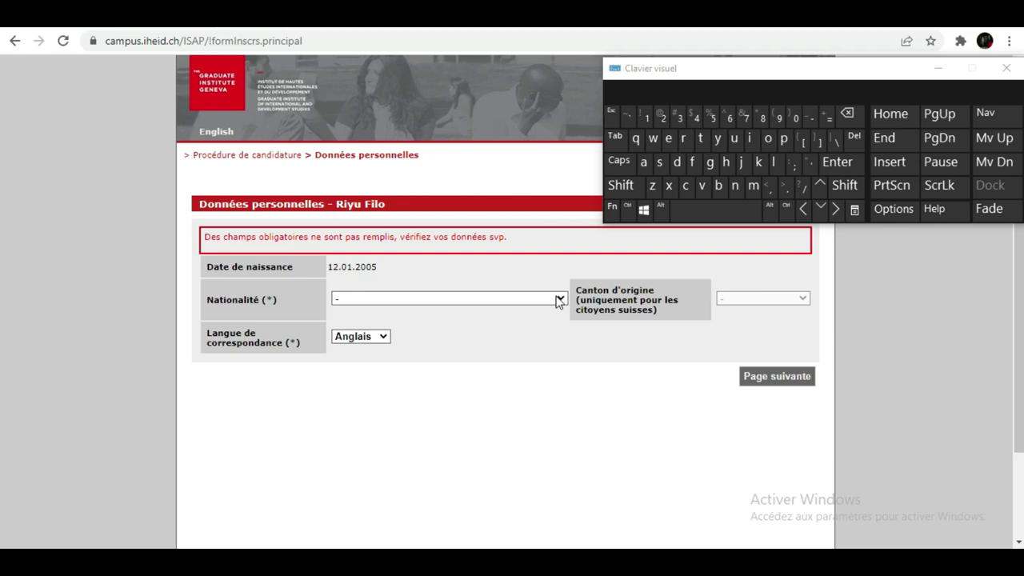
{"action": "left_click", "coordinate": [531, 299]}
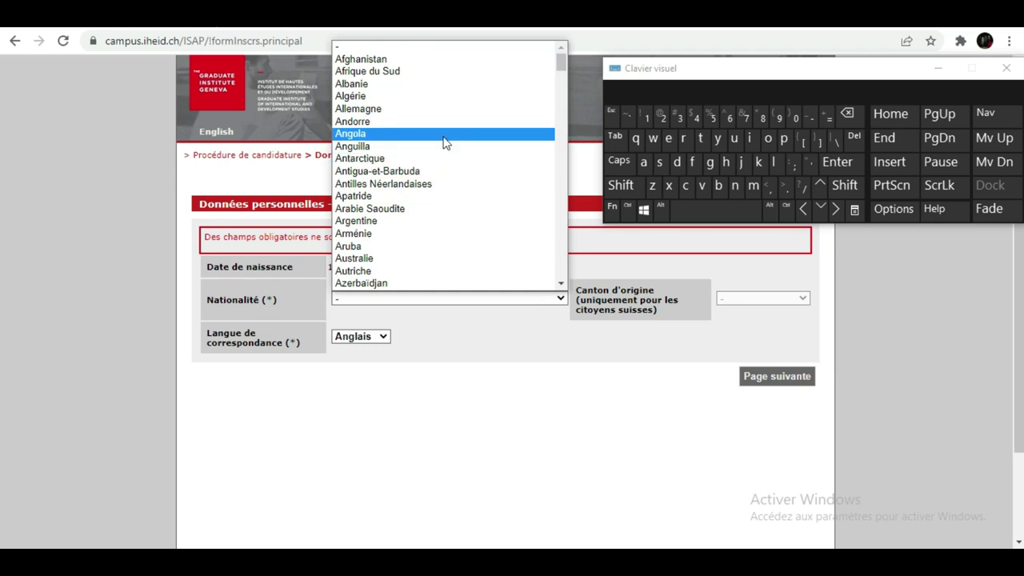
{"action": "scroll", "coordinate": [444, 144], "scroll_direction": "down", "scroll_amount": 18}
{"action": "scroll", "coordinate": [402, 189], "scroll_direction": "up", "scroll_amount": 20}
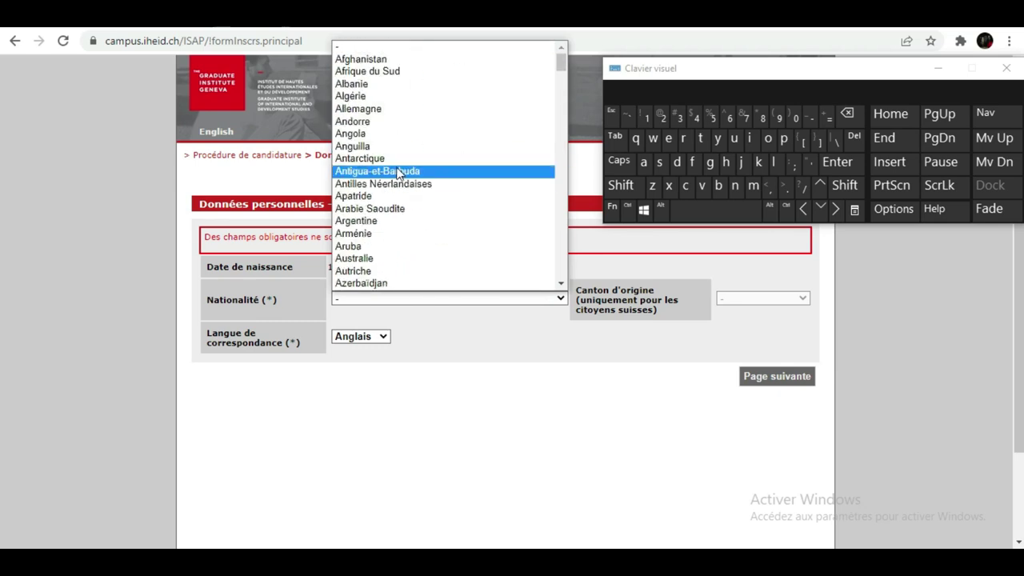
{"action": "scroll", "coordinate": [400, 176], "scroll_direction": "down", "scroll_amount": 12}
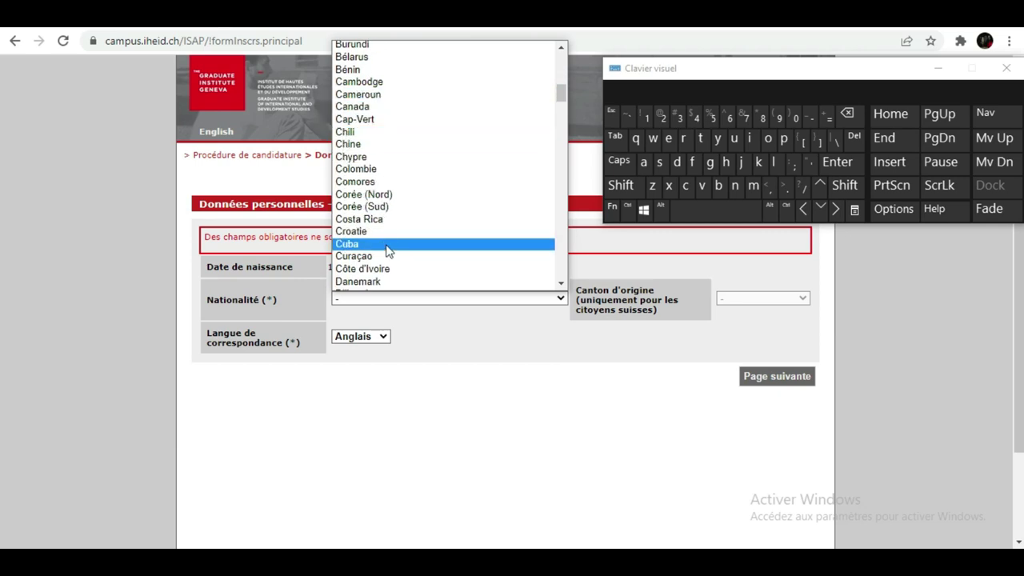
{"action": "left_click", "coordinate": [361, 268]}
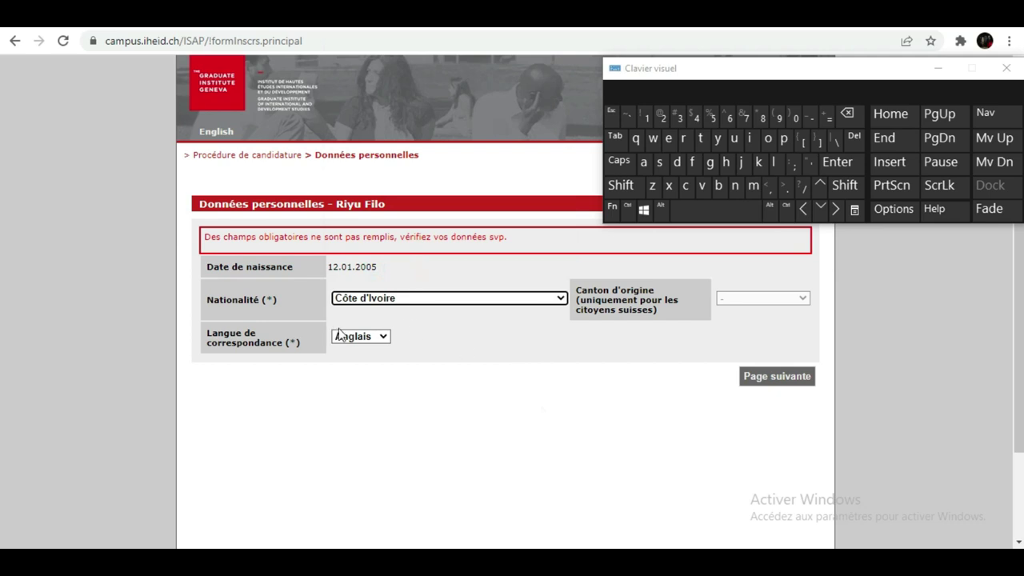
Step: Set the correspondence language to Français and proceed to the Programme d'études envisagées page
{"action": "left_click", "coordinate": [364, 338]}
{"action": "left_click", "coordinate": [366, 360]}
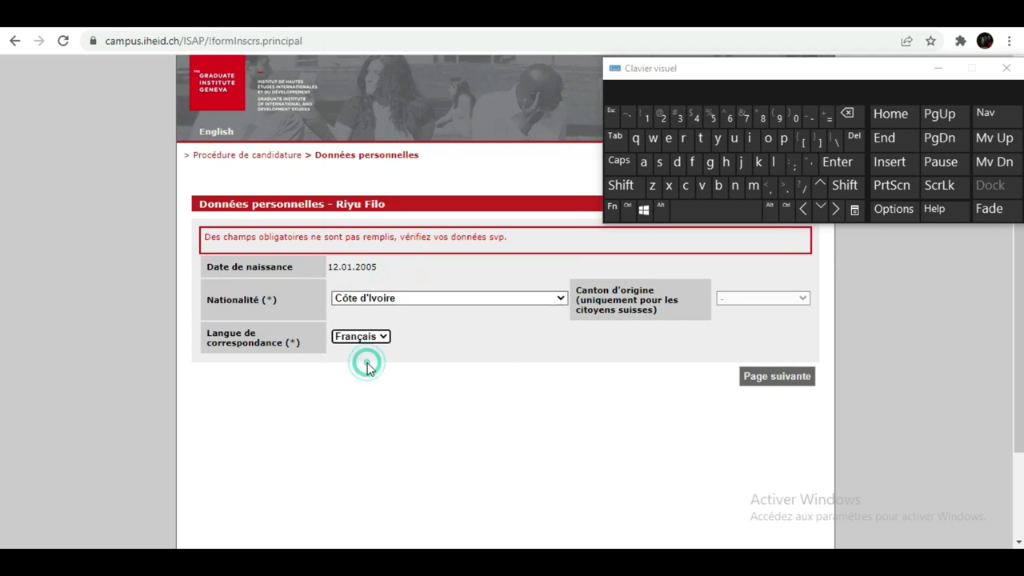
{"action": "left_click", "coordinate": [770, 374]}
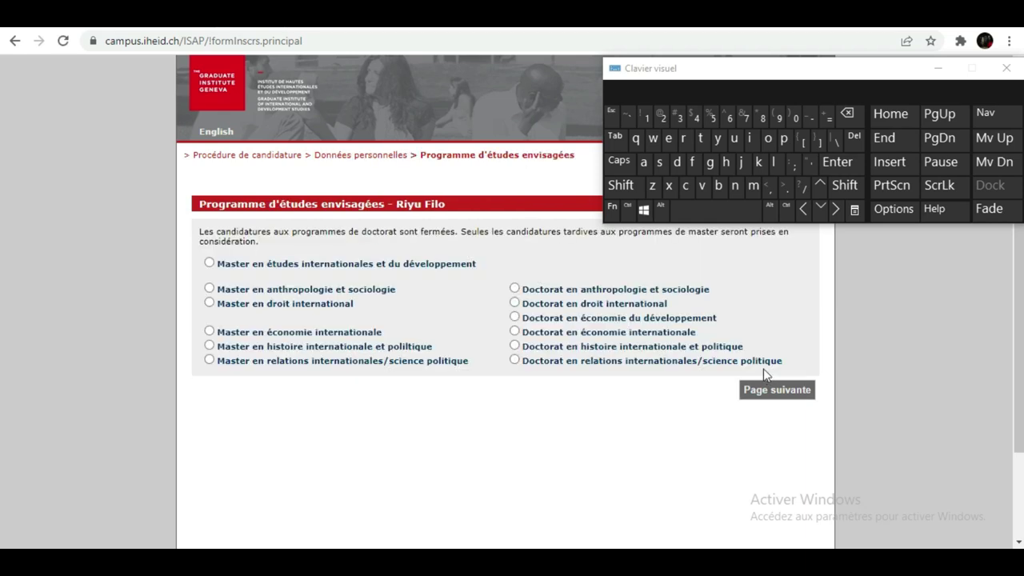